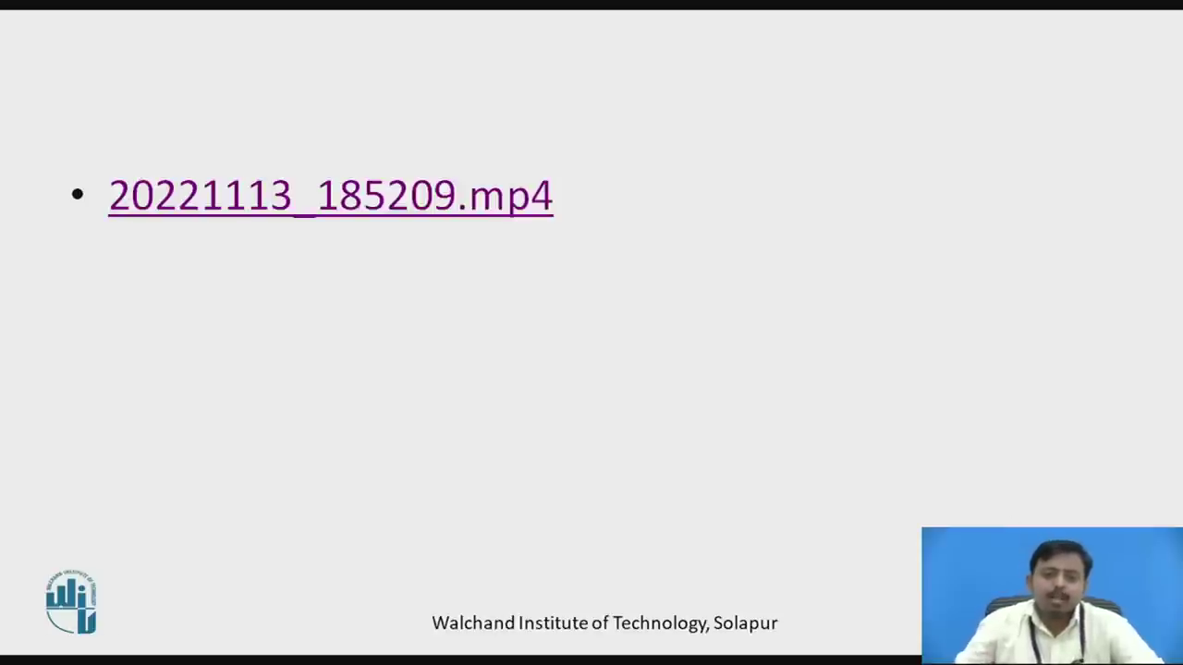
Step: Open the linked video 20221113_185209.mp4 from the slide and accept the file warning
{"action": "left_click", "coordinate": [442, 213]}
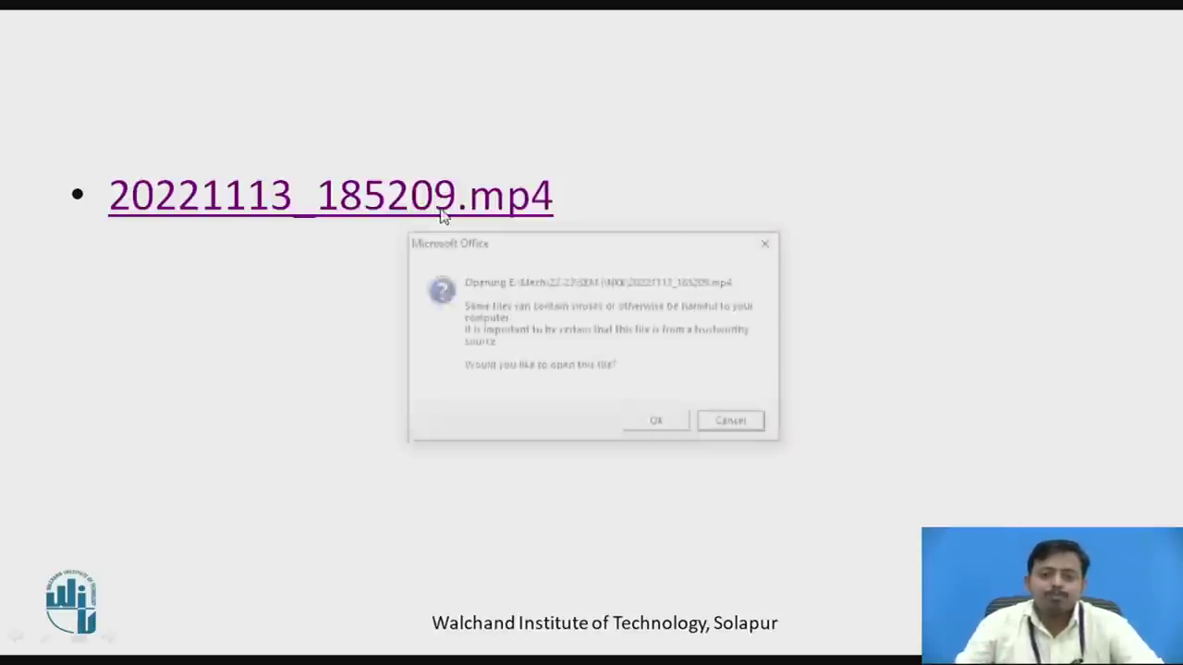
{"action": "left_click", "coordinate": [658, 423]}
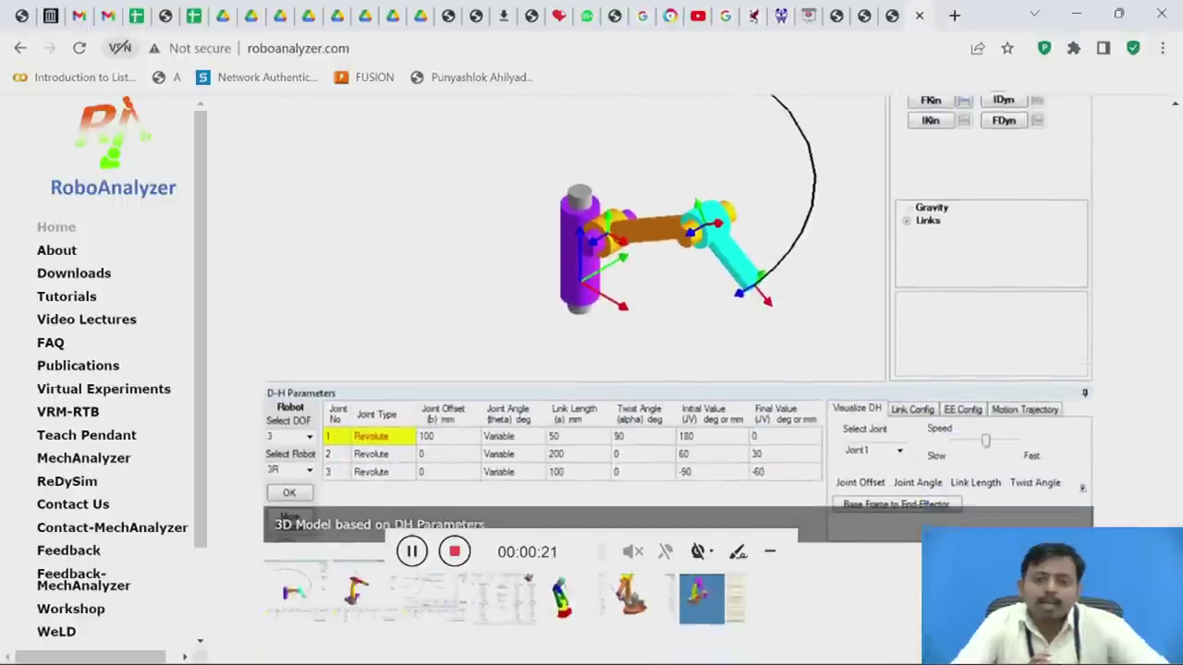
Step: Open the Downloads page of the RoboAnalyzer website and look through the available software versions
{"action": "left_click", "coordinate": [103, 281]}
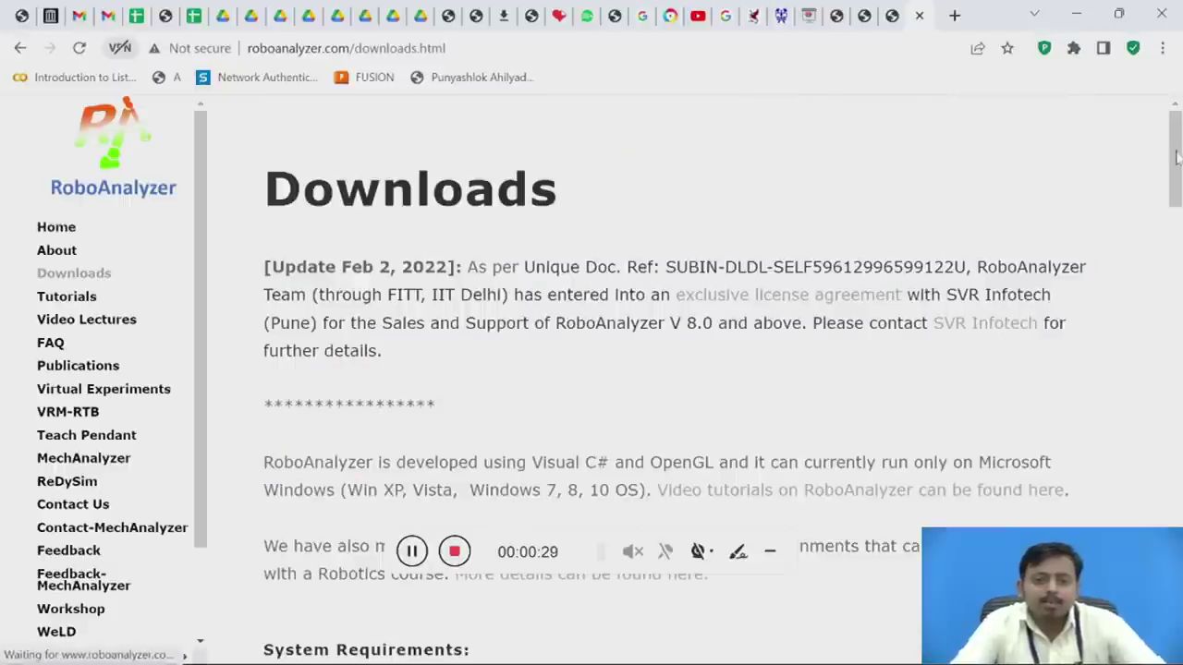
{"action": "left_click_drag", "start_coordinate": [1173, 156], "coordinate": [1179, 331]}
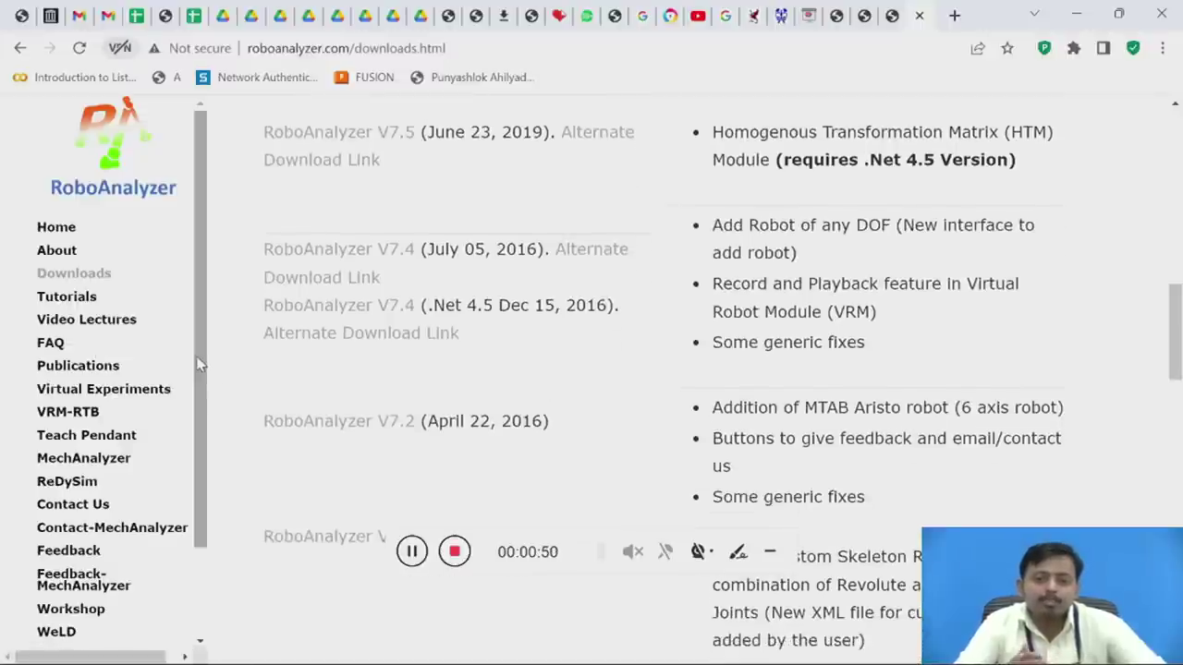
{"action": "left_click", "coordinate": [412, 552]}
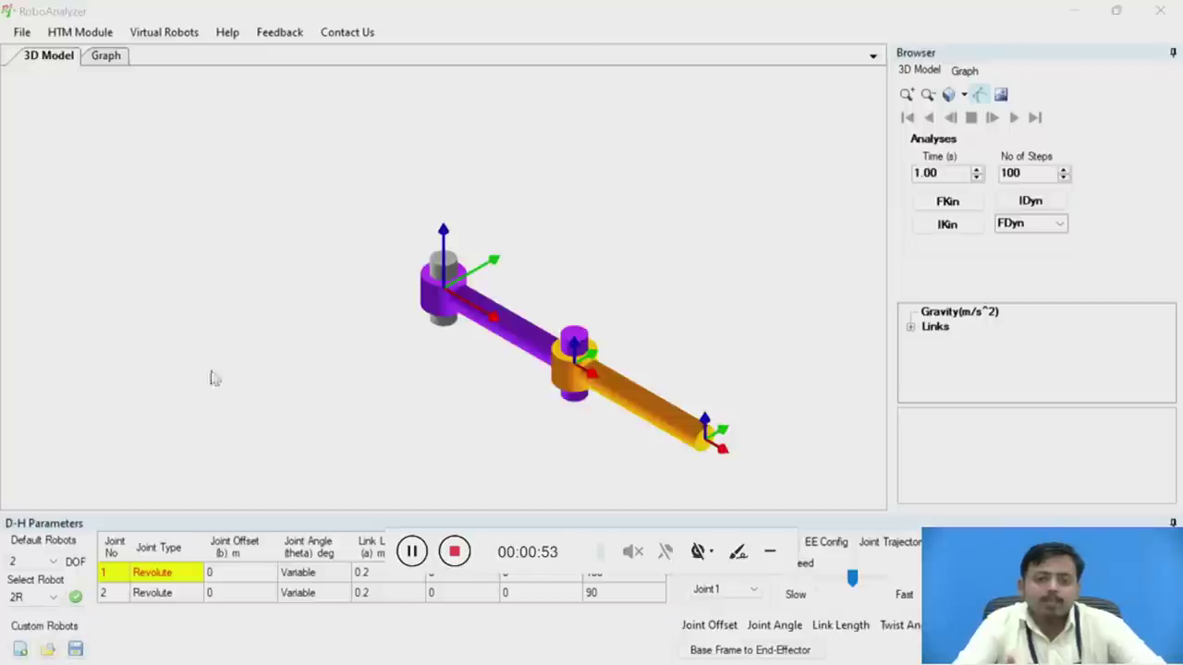
{"action": "left_click", "coordinate": [29, 38]}
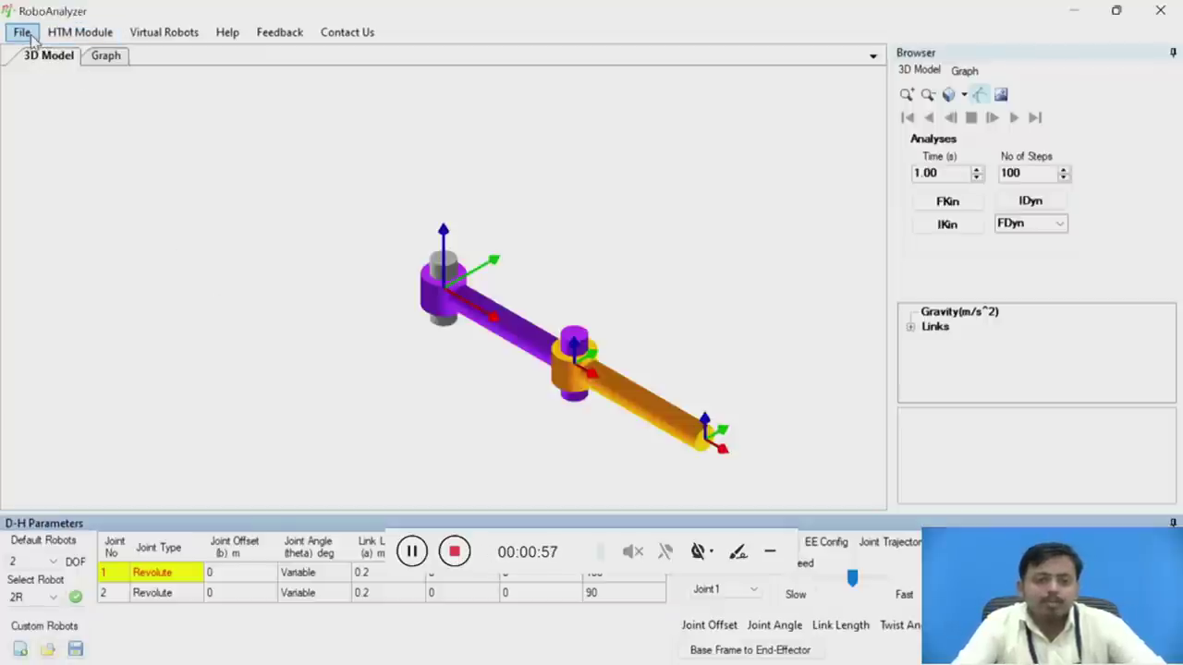
{"action": "left_click", "coordinate": [31, 35]}
{"action": "left_click", "coordinate": [31, 35]}
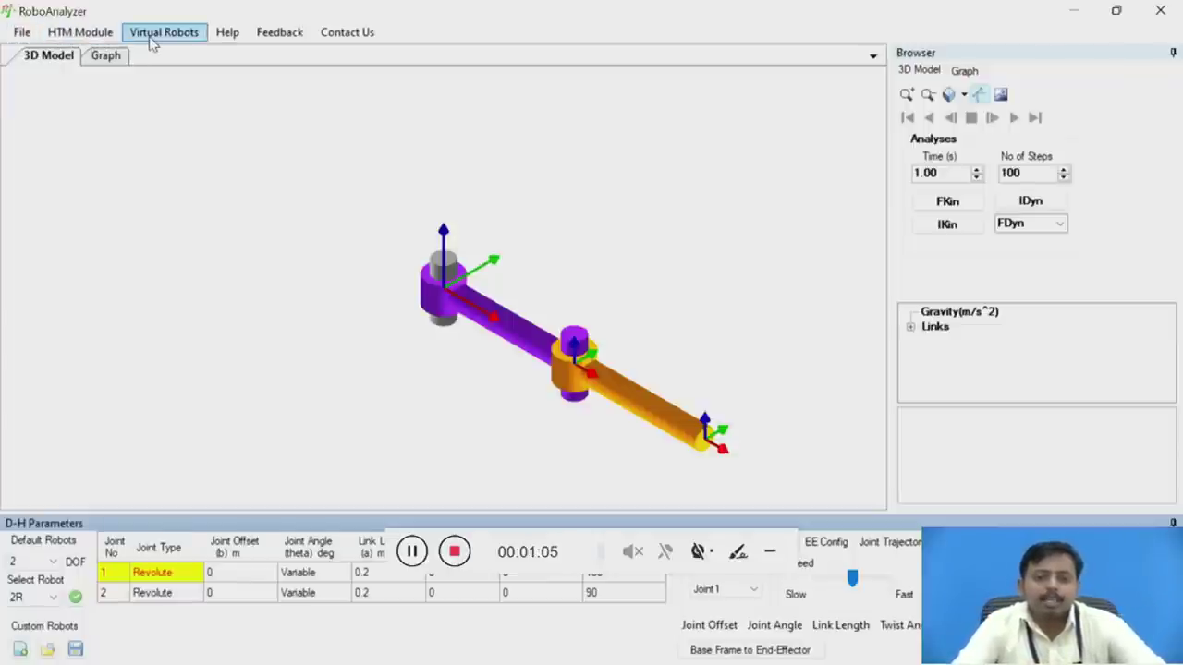
{"action": "left_click", "coordinate": [225, 33]}
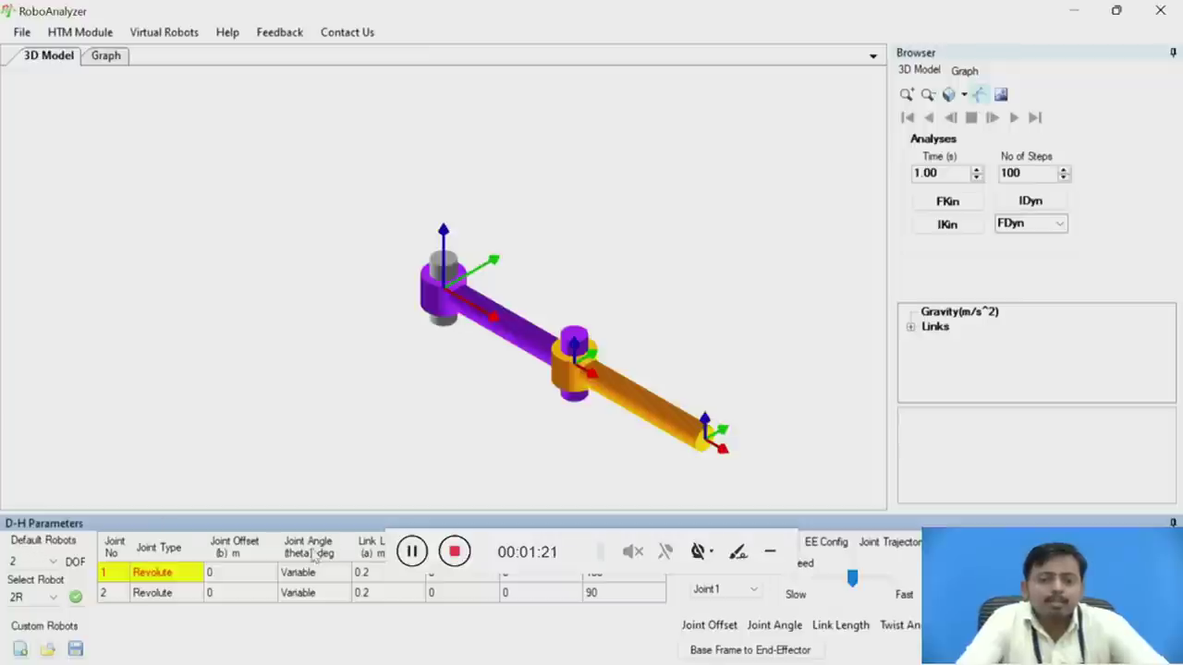
{"action": "left_click_drag", "start_coordinate": [425, 536], "coordinate": [27, 361]}
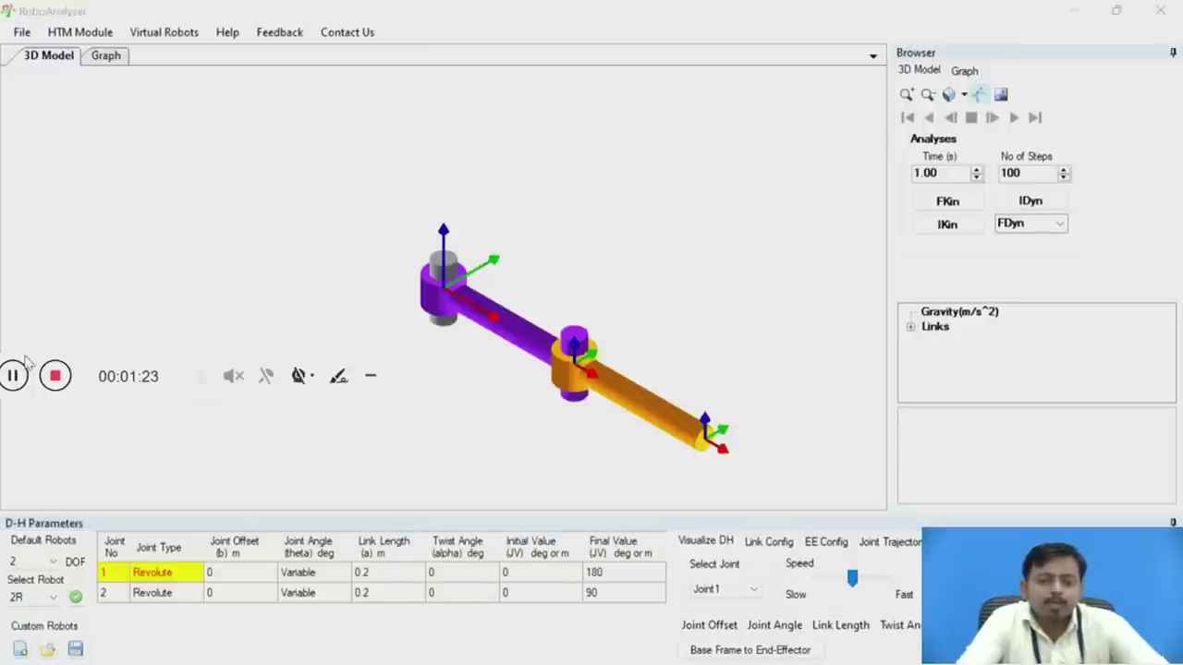
{"action": "left_click", "coordinate": [27, 527]}
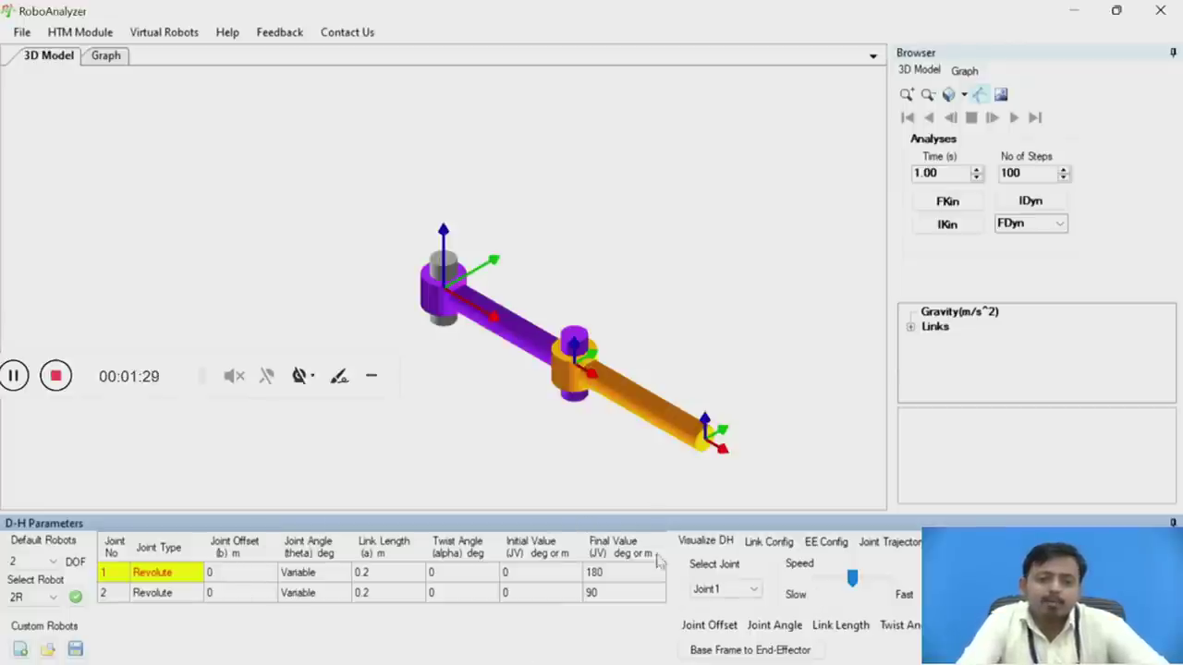
Step: Load the default 2R robot with 2 degrees of freedom into the 3D model
{"action": "left_click", "coordinate": [43, 564]}
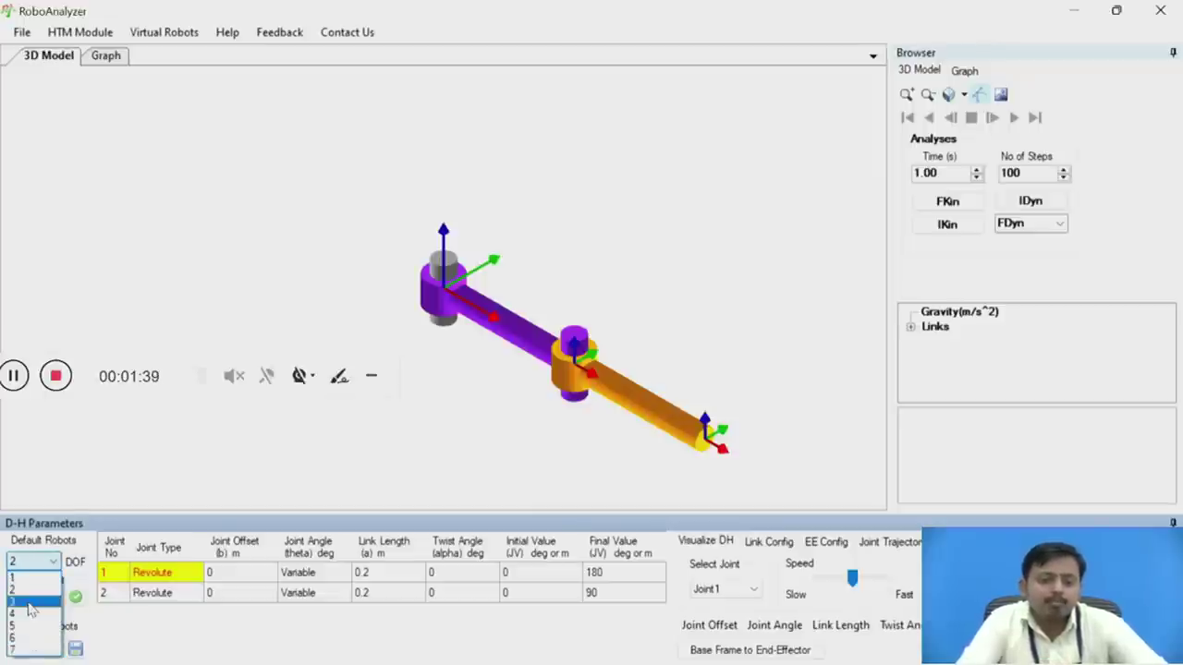
{"action": "left_click", "coordinate": [27, 592]}
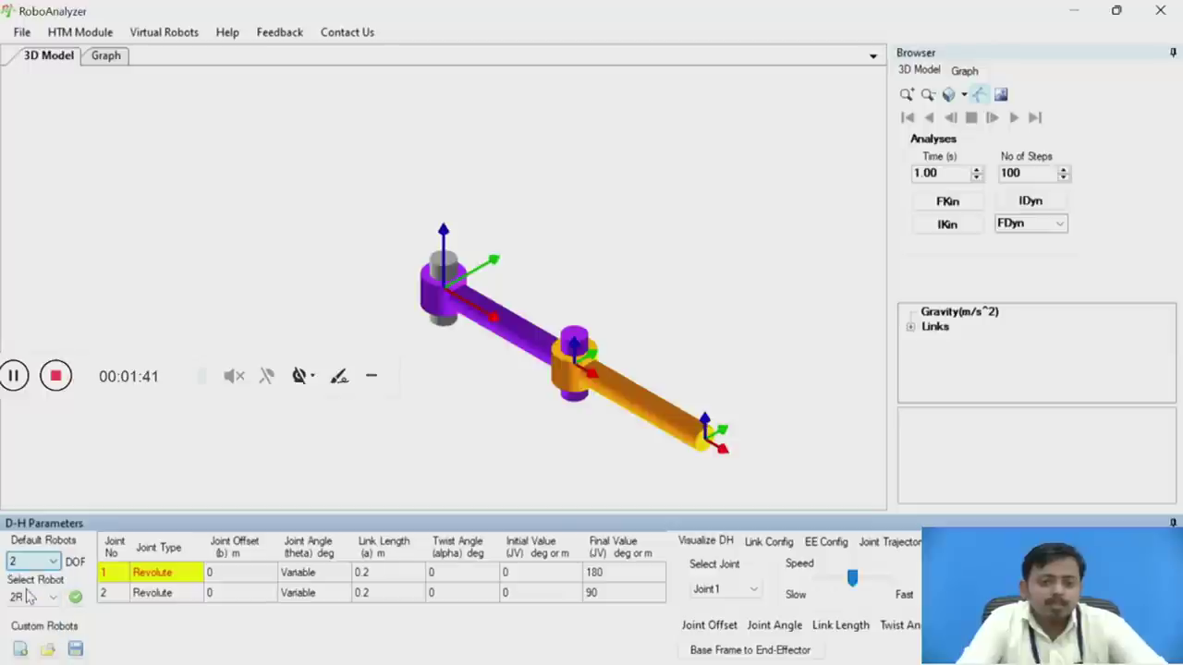
{"action": "left_click", "coordinate": [28, 598]}
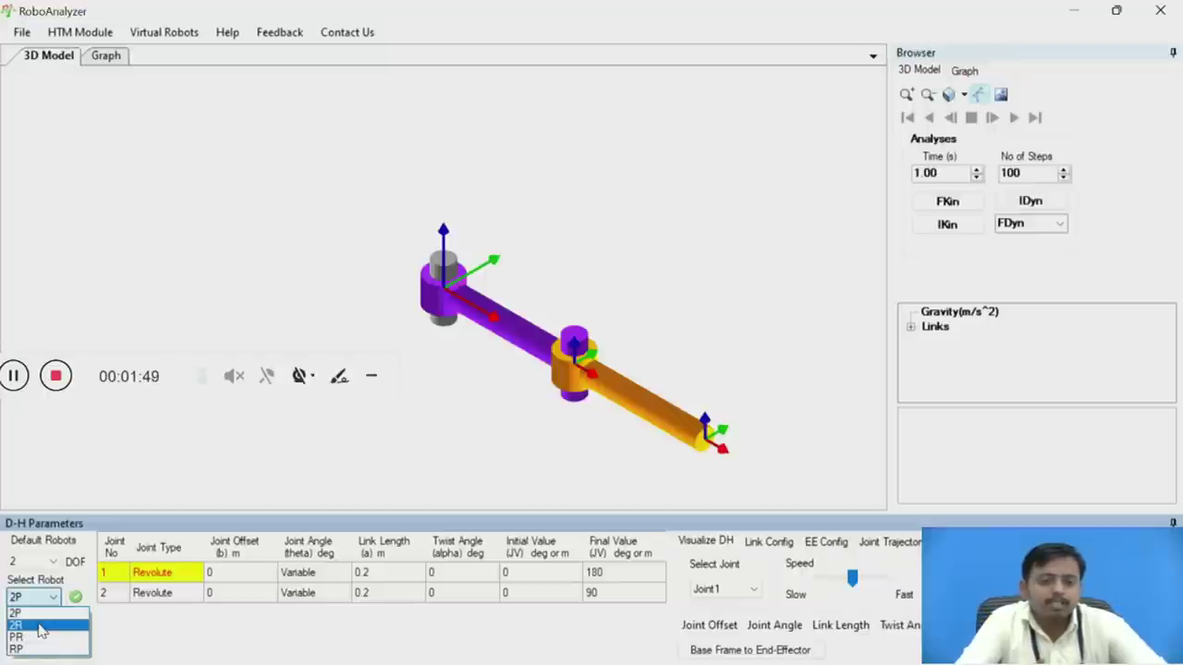
{"action": "left_click", "coordinate": [41, 628]}
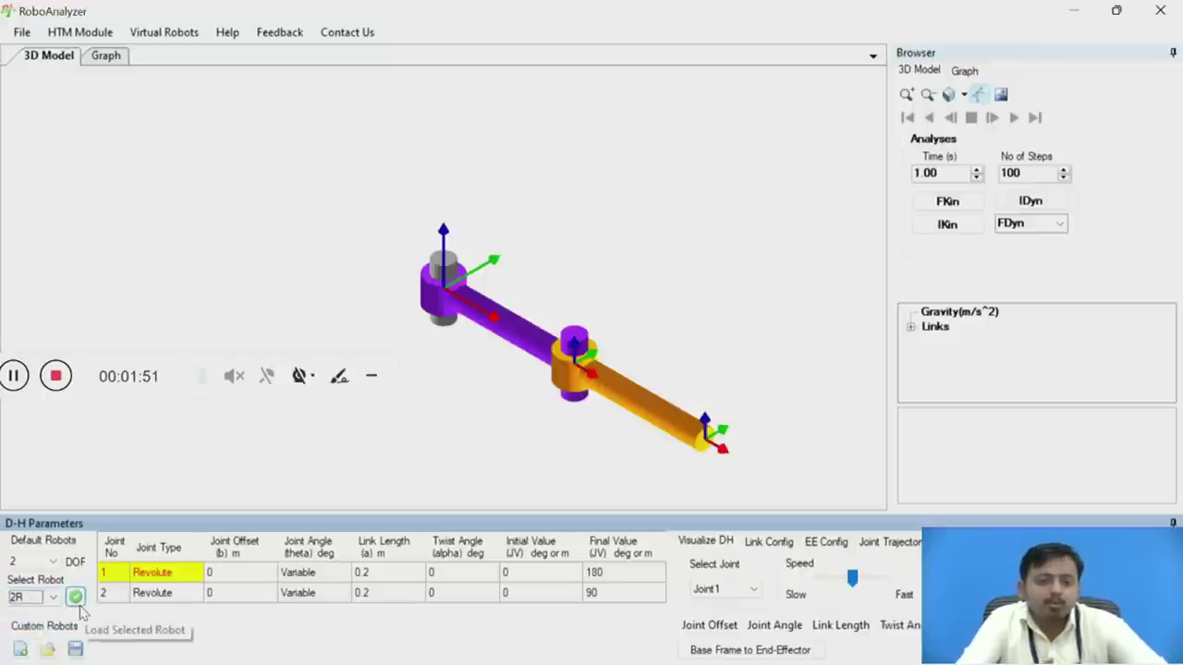
{"action": "left_click", "coordinate": [77, 603]}
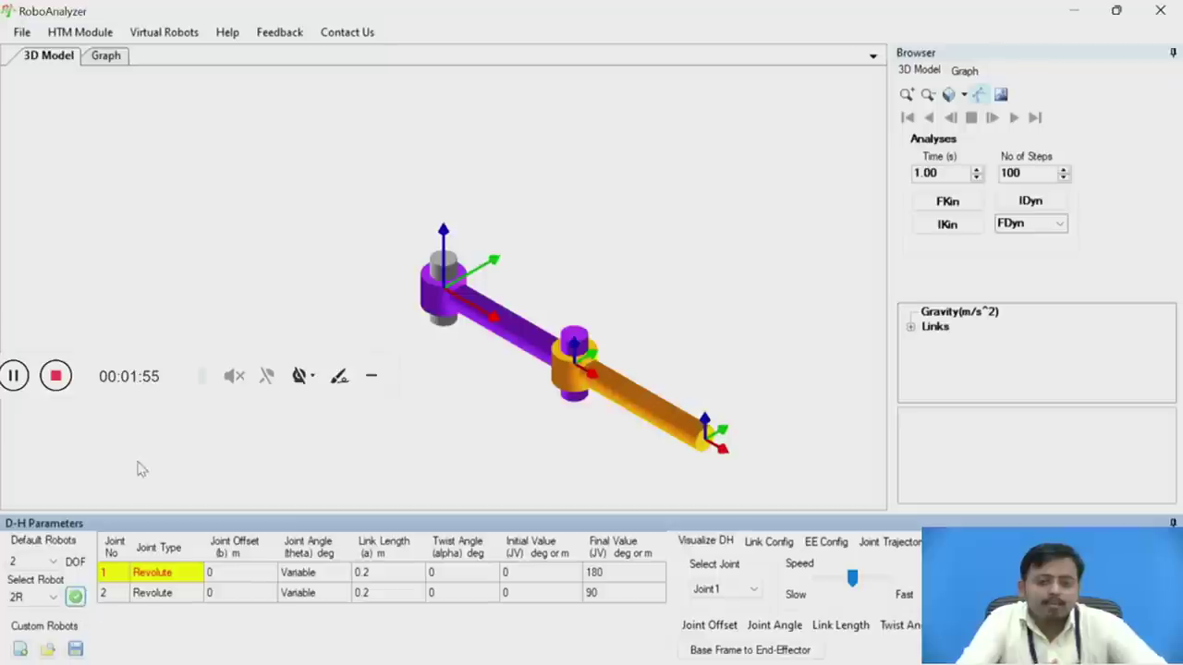
Step: Load the default 3R robot with 3 degrees of freedom and bring the whole arm into view
{"action": "left_click", "coordinate": [52, 564]}
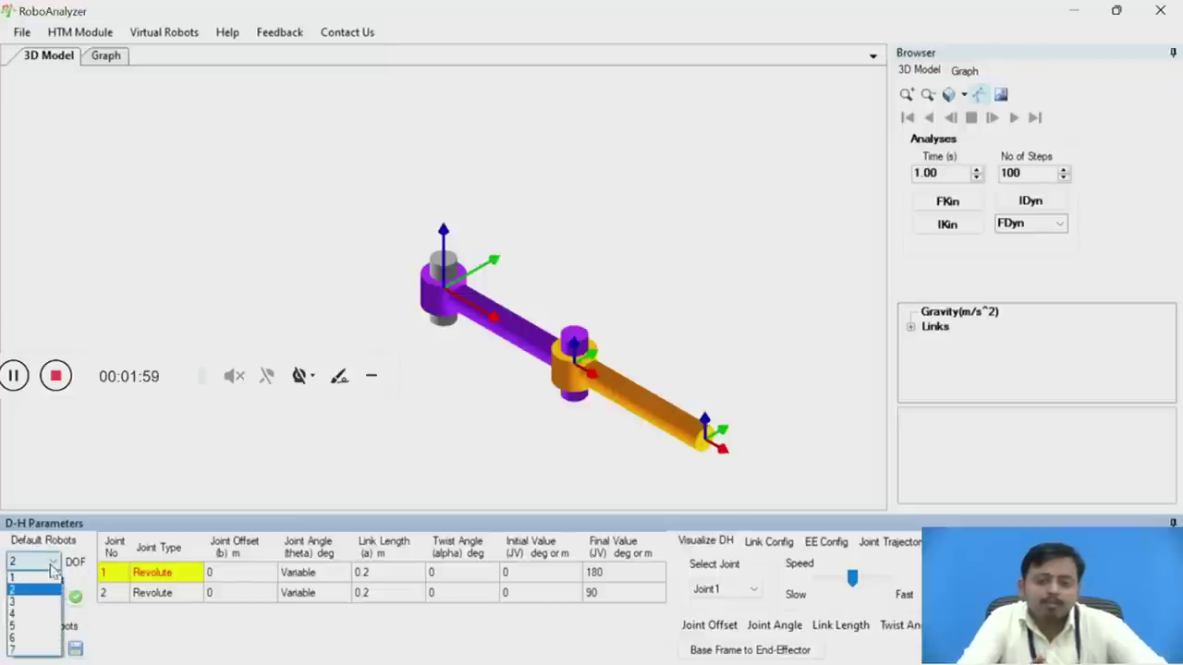
{"action": "left_click", "coordinate": [21, 603]}
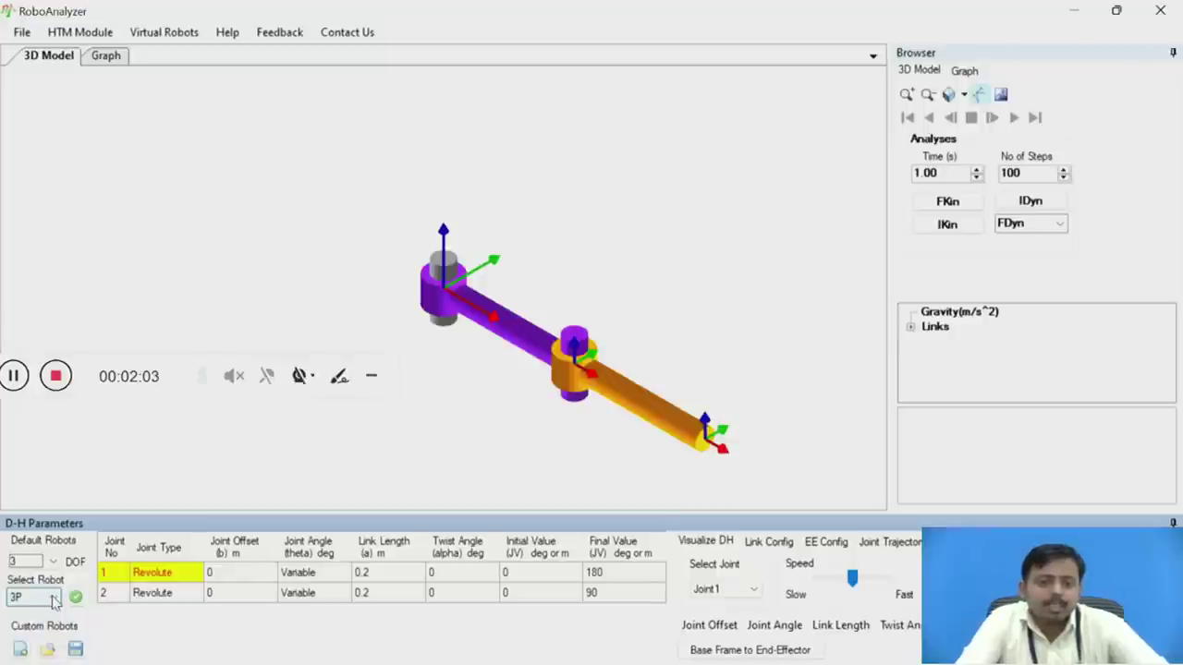
{"action": "left_click", "coordinate": [53, 600]}
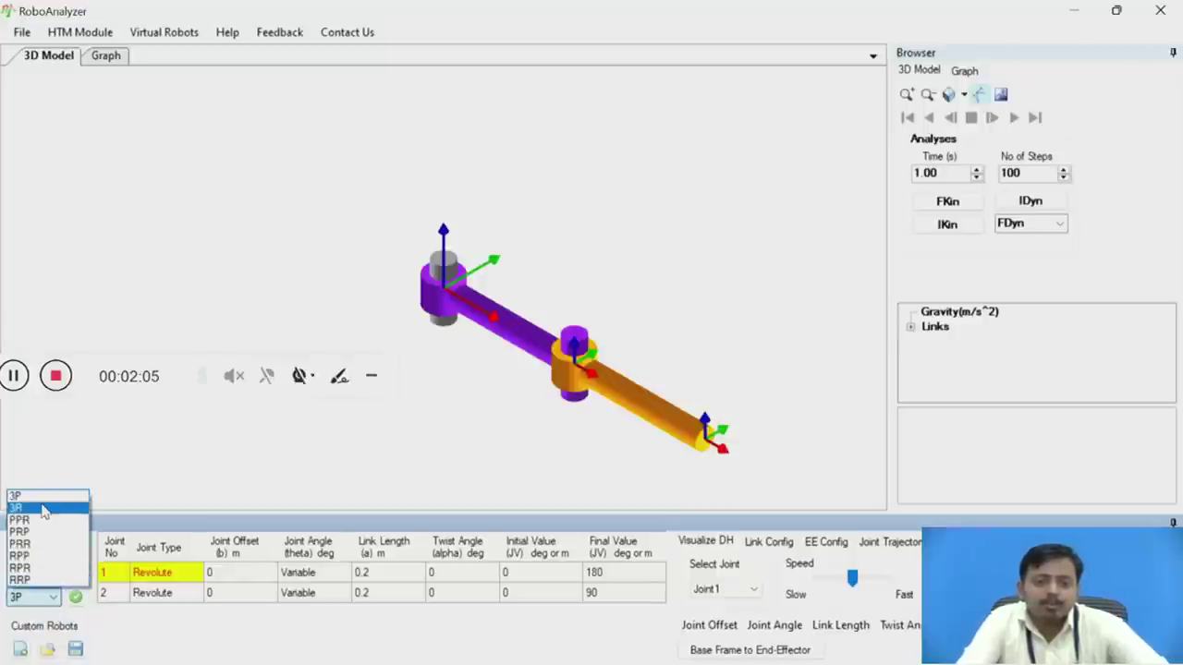
{"action": "left_click", "coordinate": [44, 510]}
{"action": "left_click", "coordinate": [76, 598]}
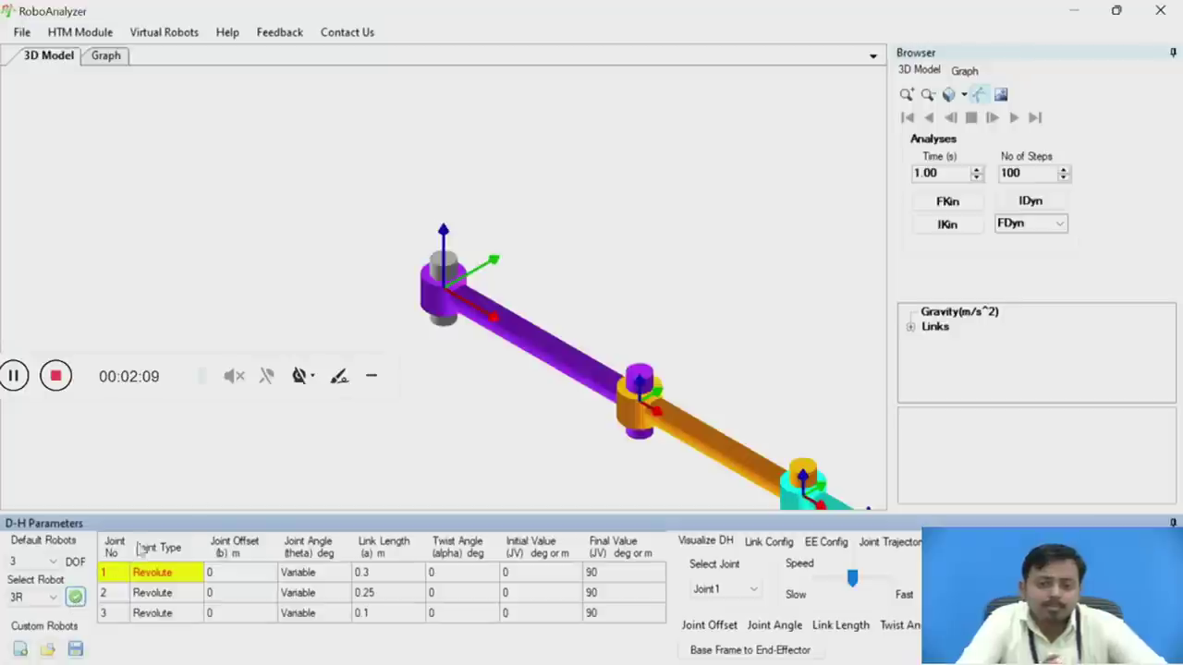
{"action": "left_click_drag", "start_coordinate": [417, 338], "coordinate": [238, 237]}
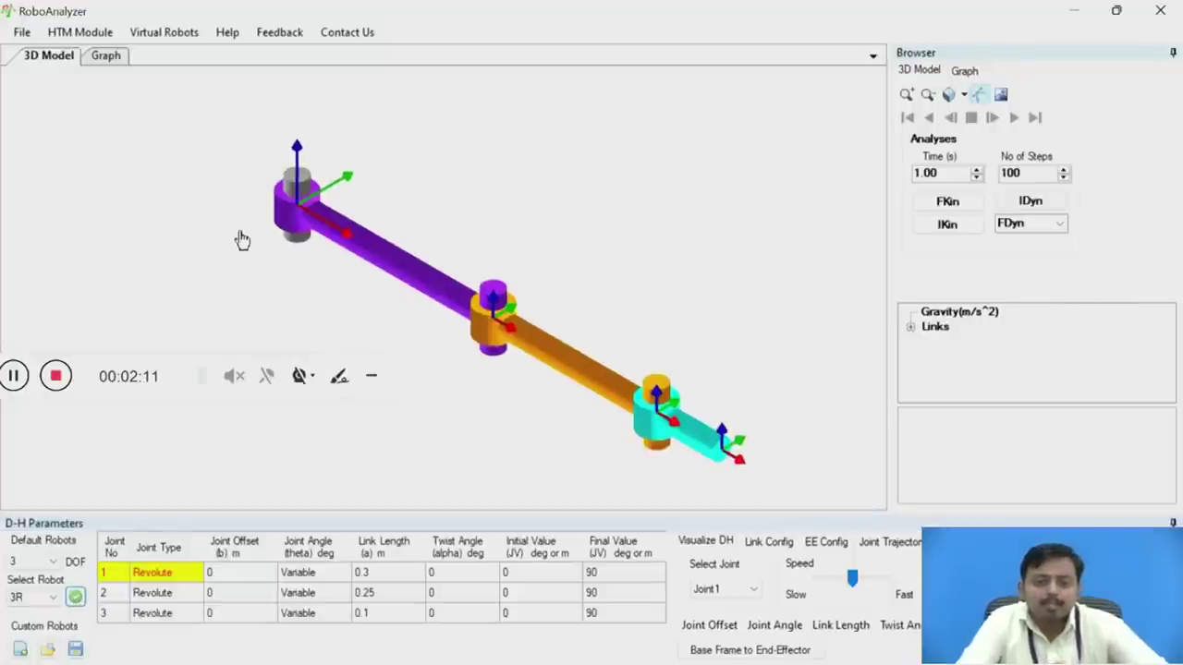
Step: Load the default 4R robot with 4 degrees of freedom
{"action": "left_click", "coordinate": [55, 562]}
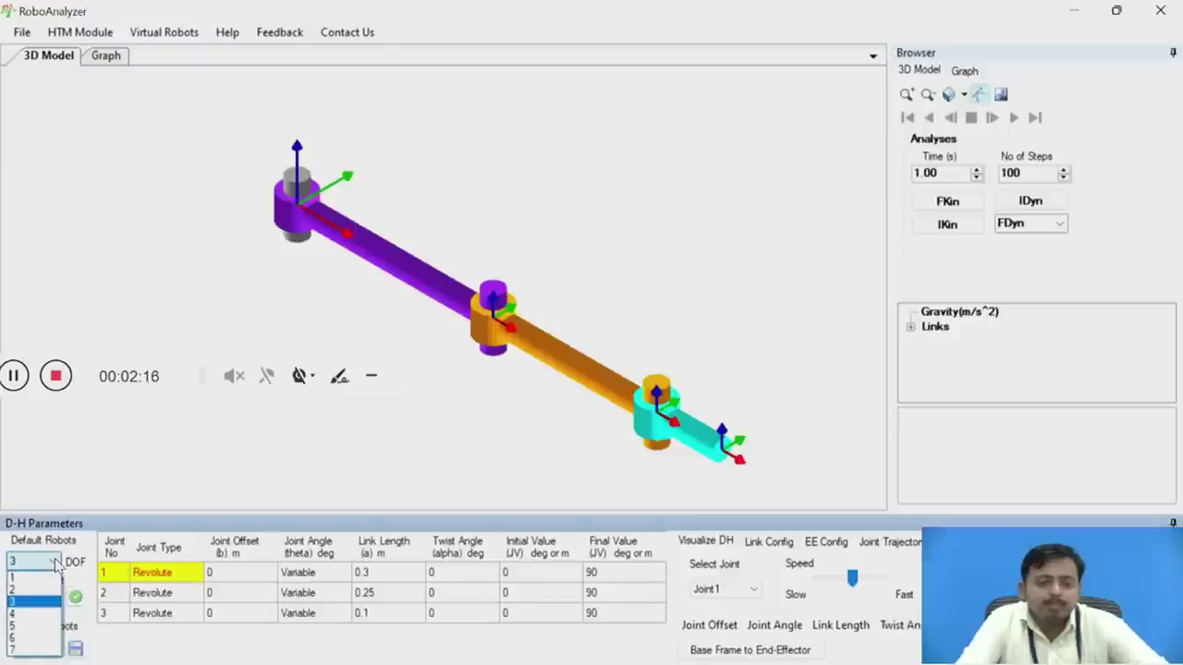
{"action": "left_click", "coordinate": [31, 614]}
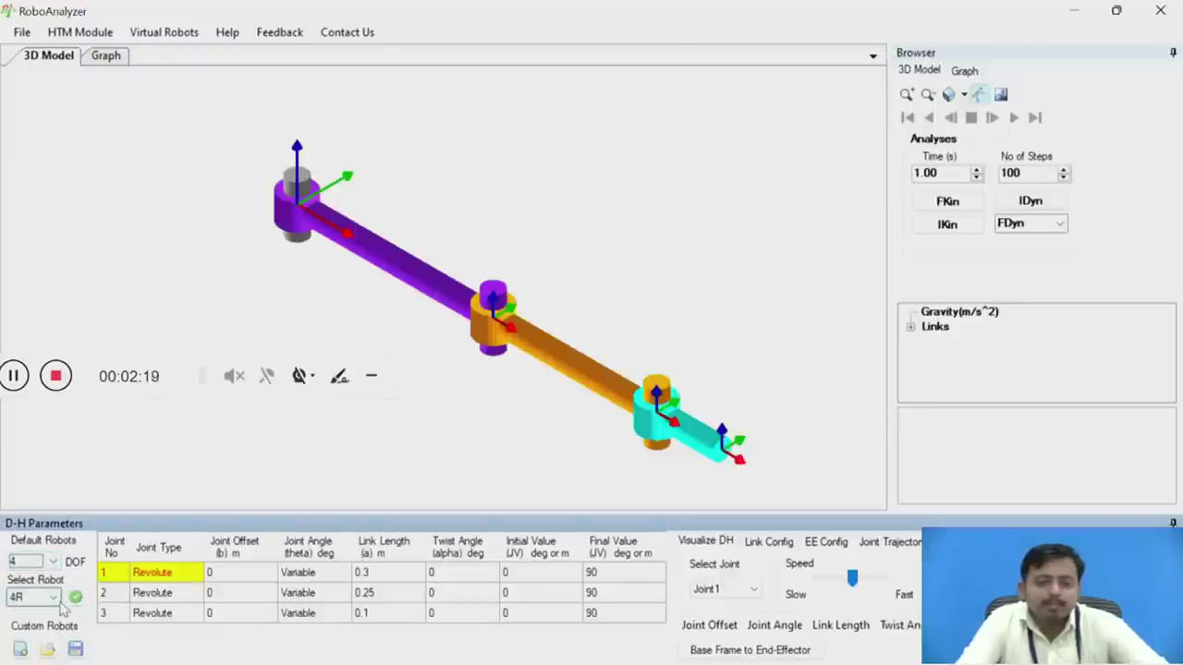
{"action": "left_click", "coordinate": [75, 598]}
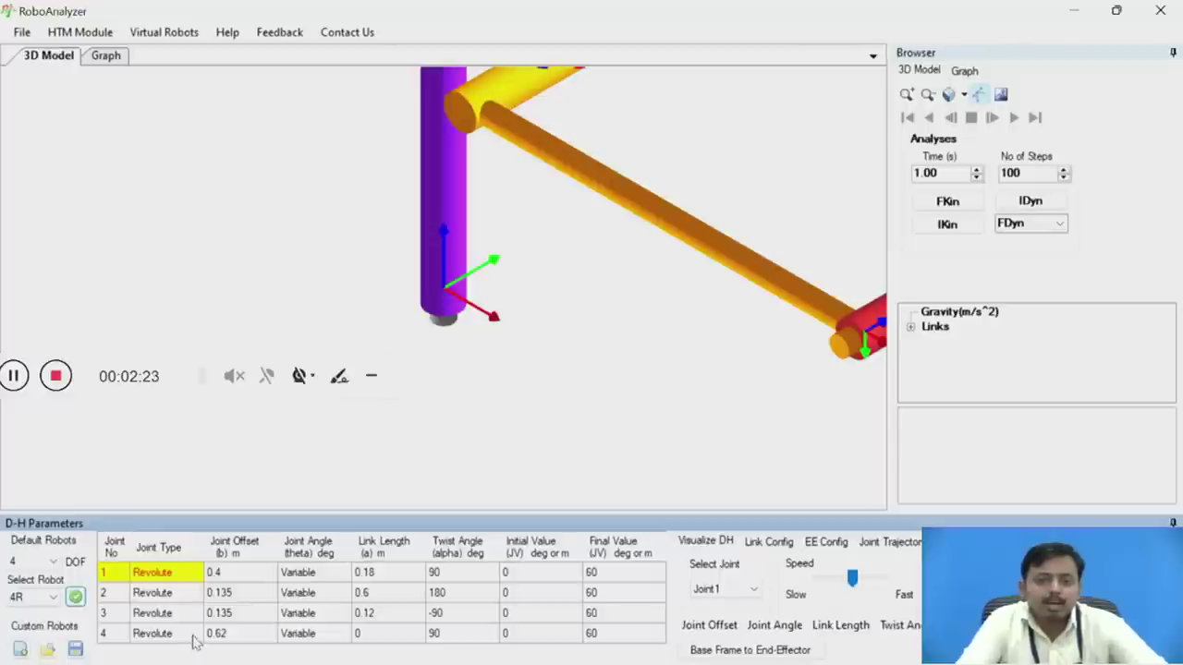
Step: Load the default 2P robot with 2 degrees of freedom and replace it with the 2R robot
{"action": "left_click", "coordinate": [43, 562]}
{"action": "left_click", "coordinate": [35, 592]}
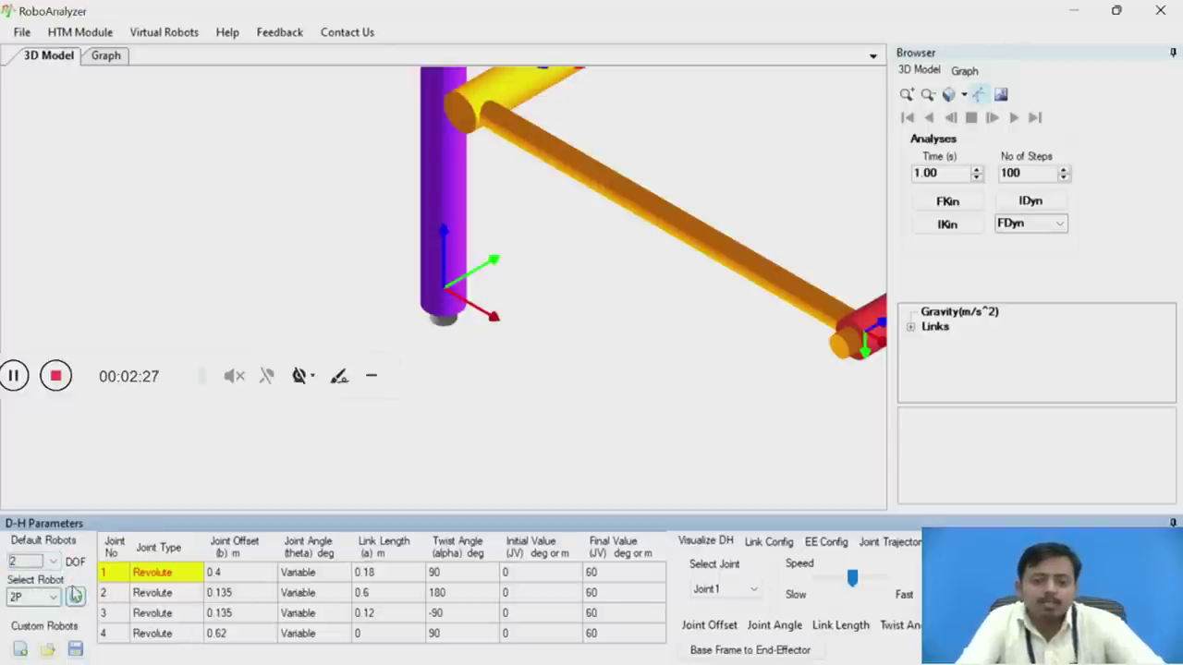
{"action": "left_click", "coordinate": [76, 597]}
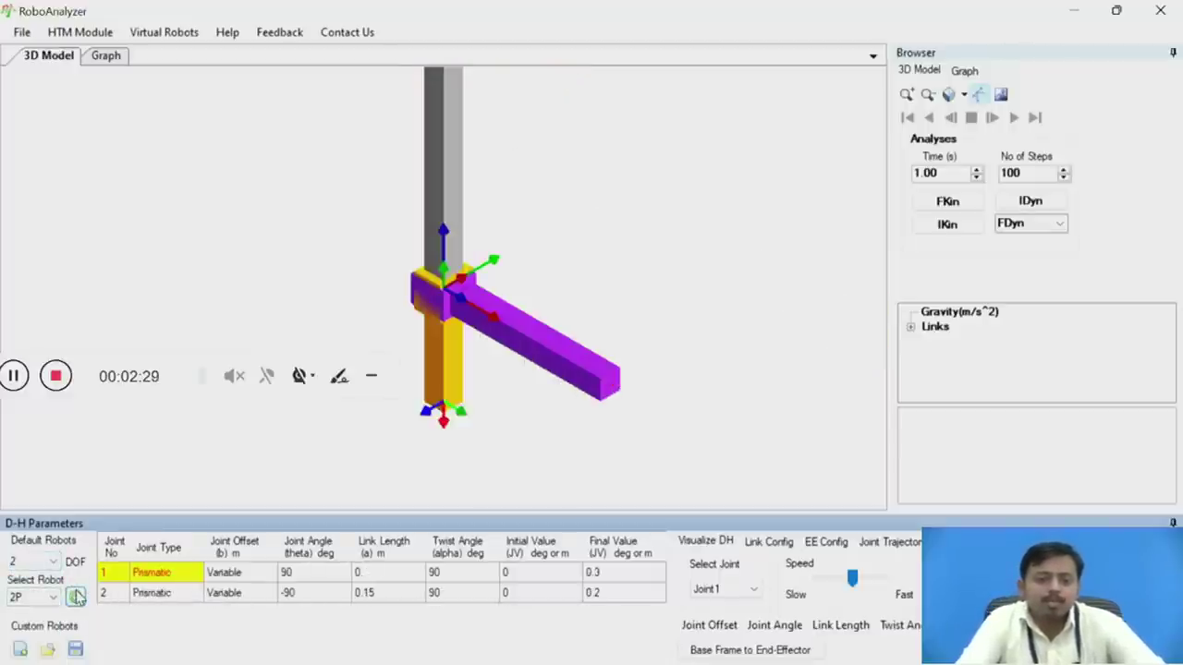
{"action": "left_click", "coordinate": [46, 599]}
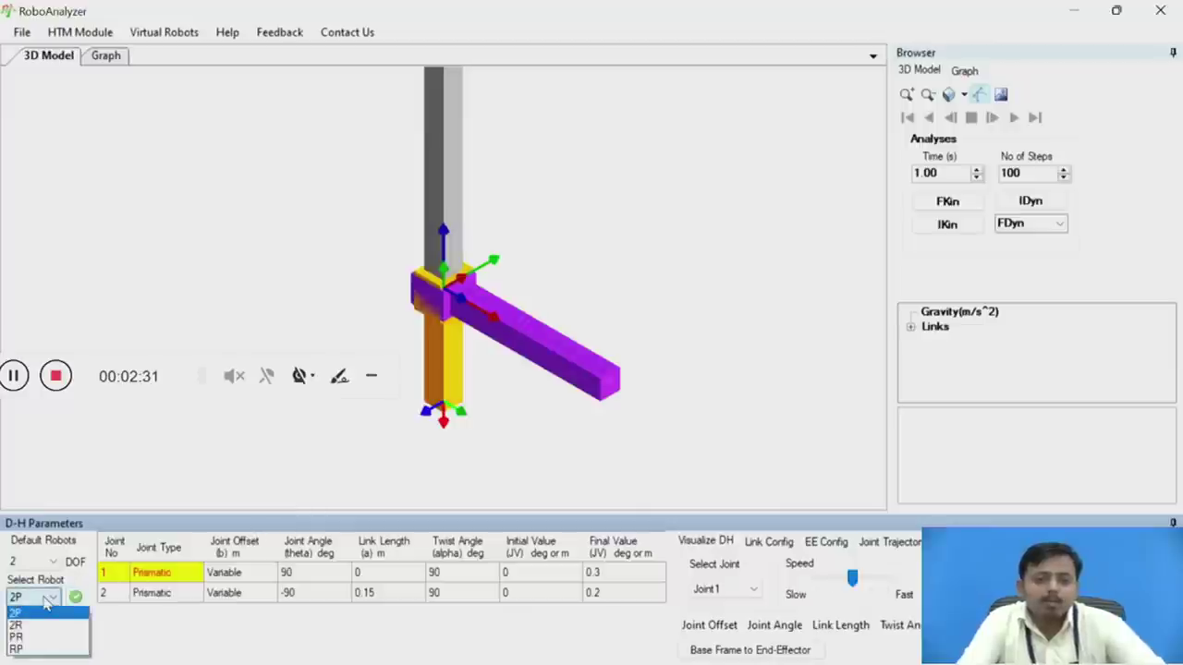
{"action": "left_click", "coordinate": [19, 624]}
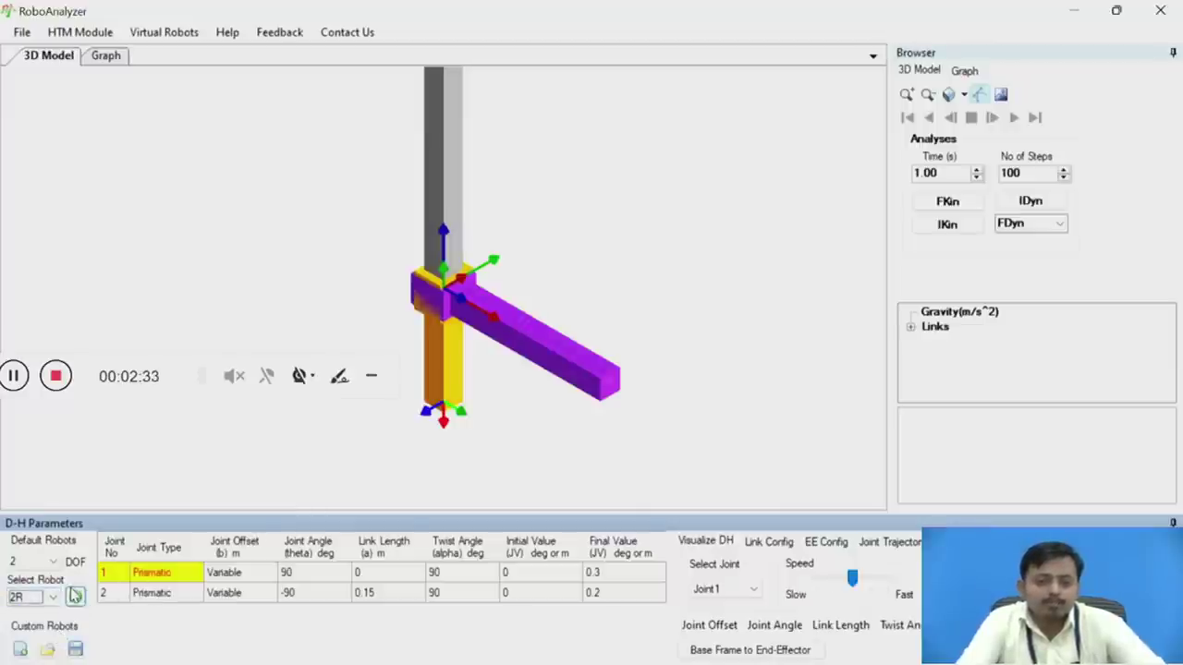
{"action": "left_click", "coordinate": [76, 598]}
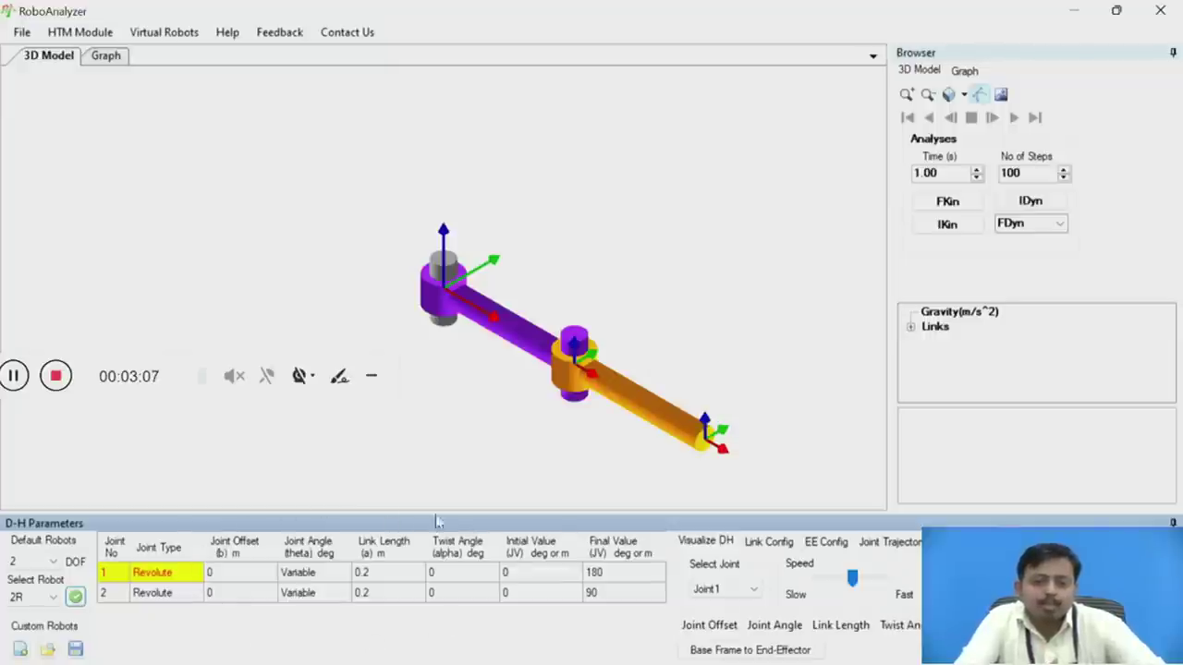
Step: Set the joint offset of both revolute joints of the 2R robot to 0.1 m
{"action": "double_click", "coordinate": [218, 574]}
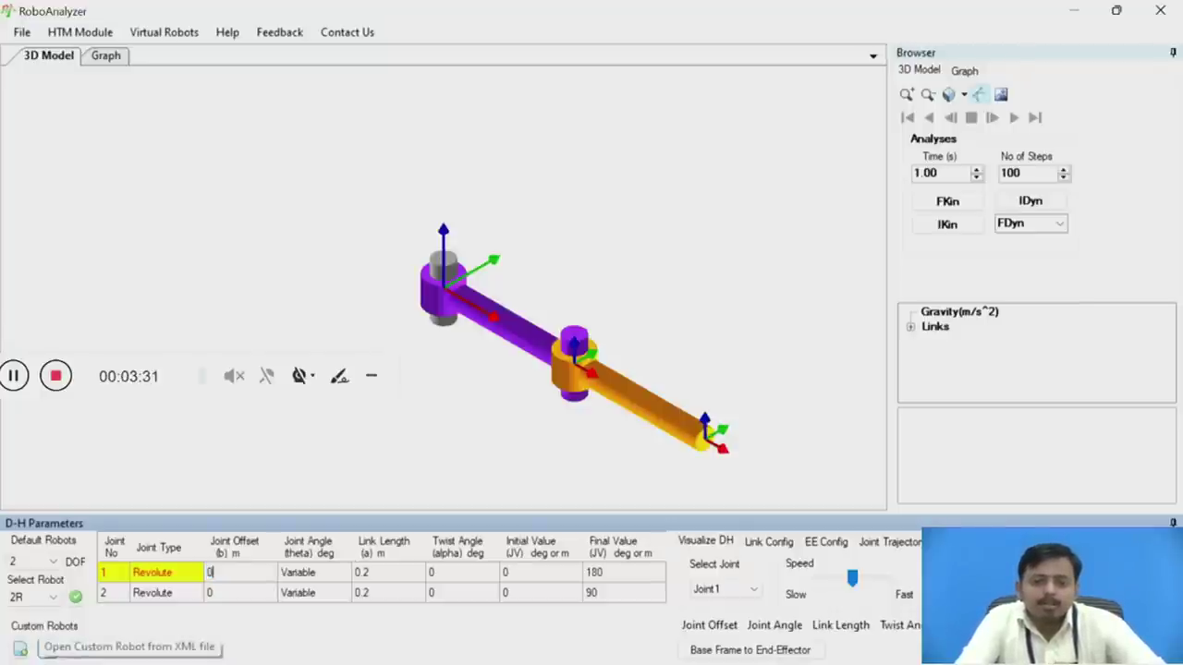
{"action": "type", "text": ".1"}
{"action": "key", "text": "Return"}
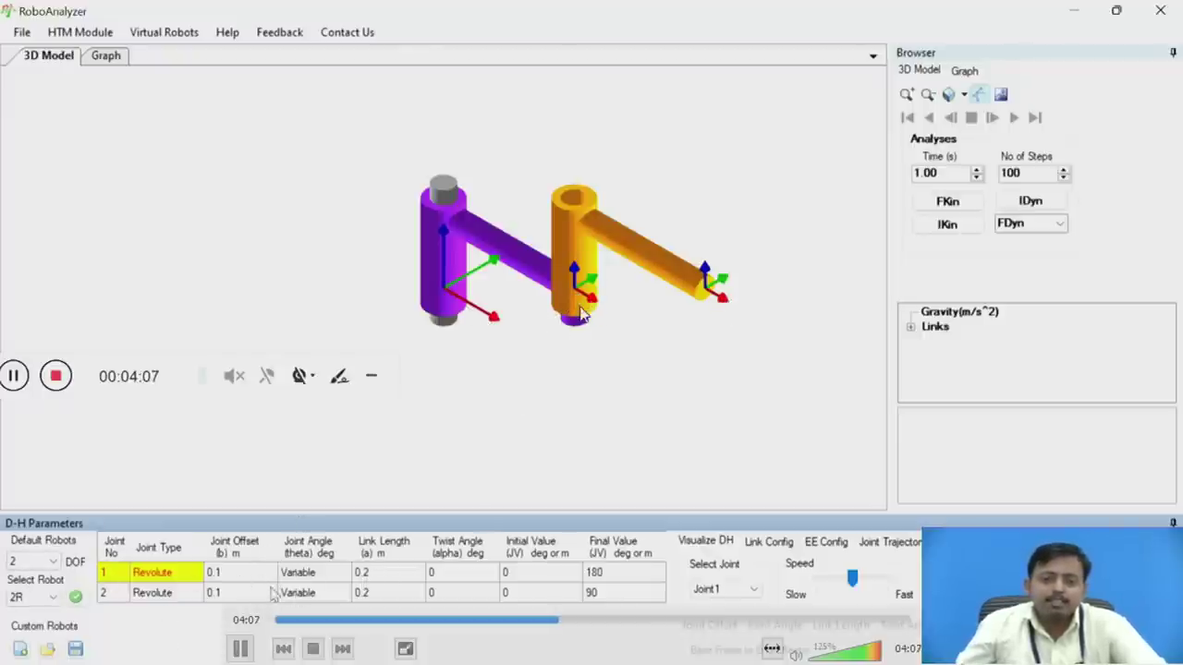
Step: Load the default 2P robot and set the joint angle of both prismatic joints to 30 degrees
{"action": "left_click", "coordinate": [53, 599]}
{"action": "left_click", "coordinate": [28, 612]}
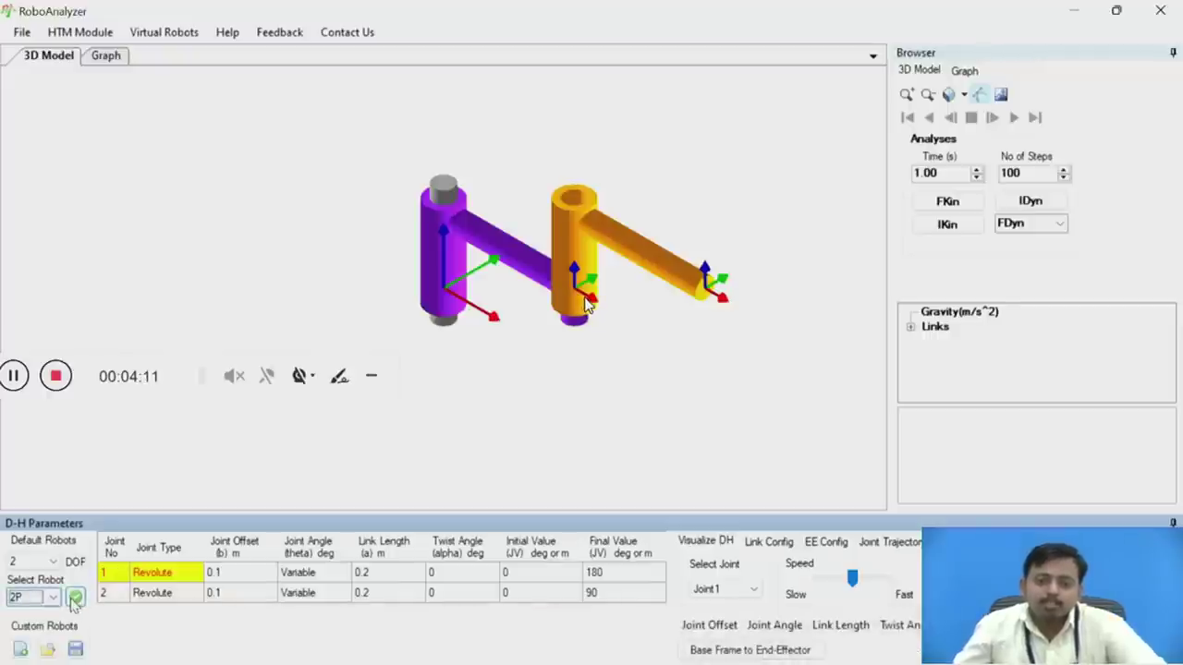
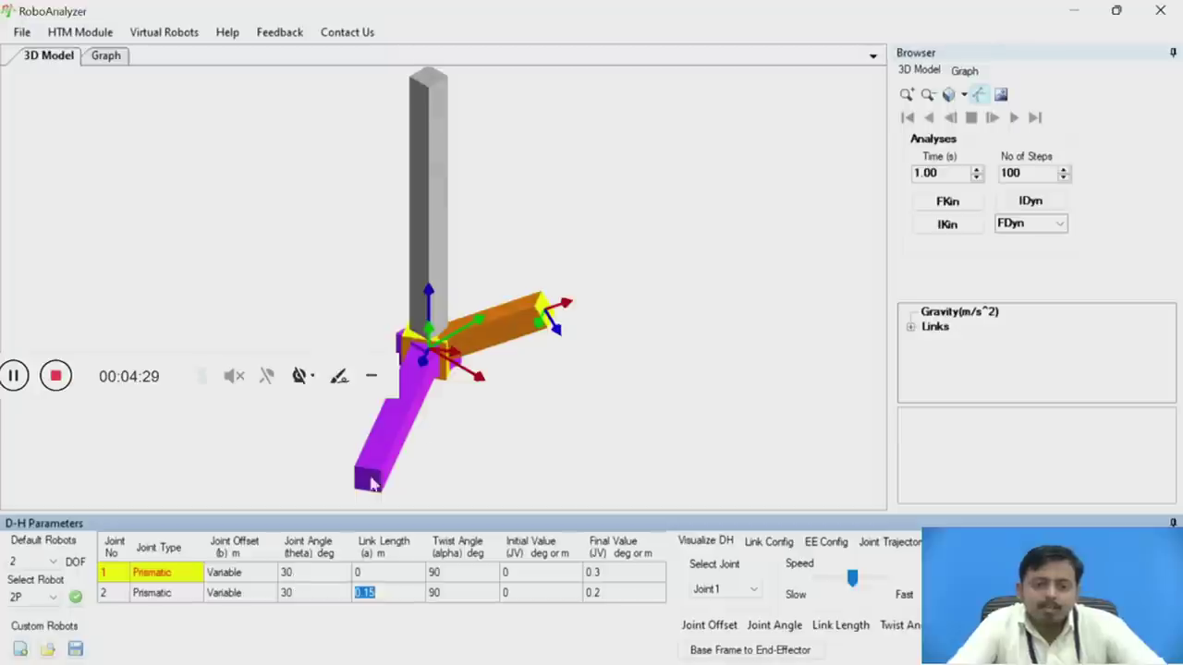
Step: Set the twist angle of both prismatic joints of the 2P robot to 0 degrees
{"action": "left_click", "coordinate": [437, 593]}
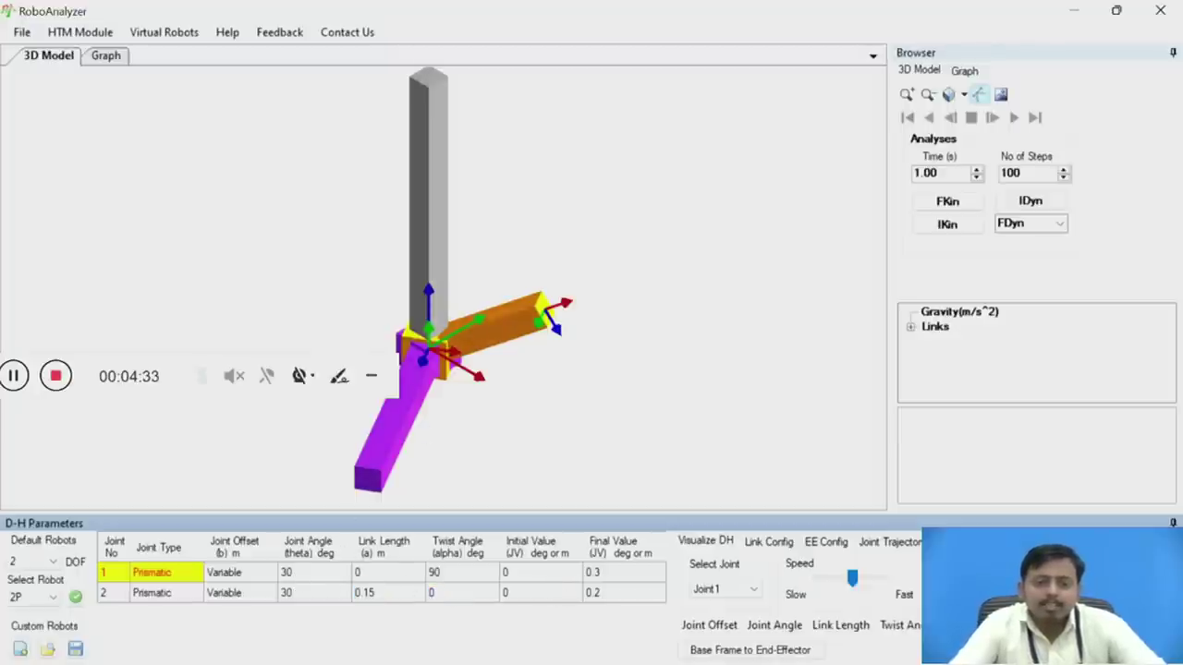
{"action": "type", "text": "0"}
{"action": "left_click", "coordinate": [453, 575]}
{"action": "type", "text": "0"}
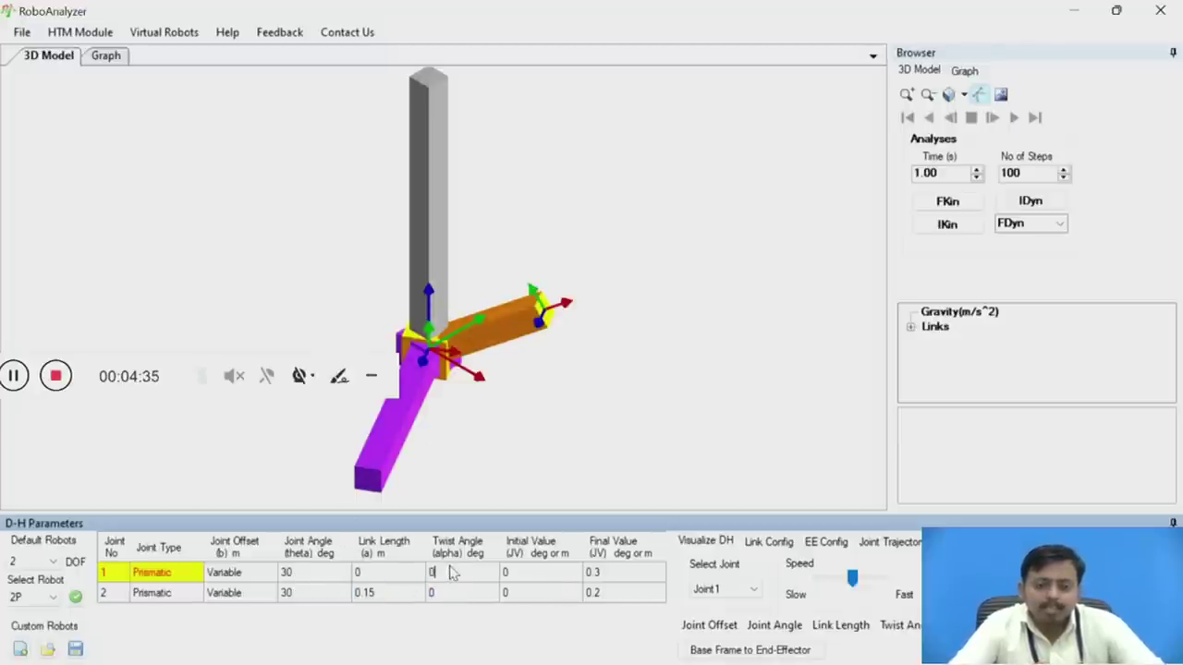
{"action": "key", "text": "Return"}
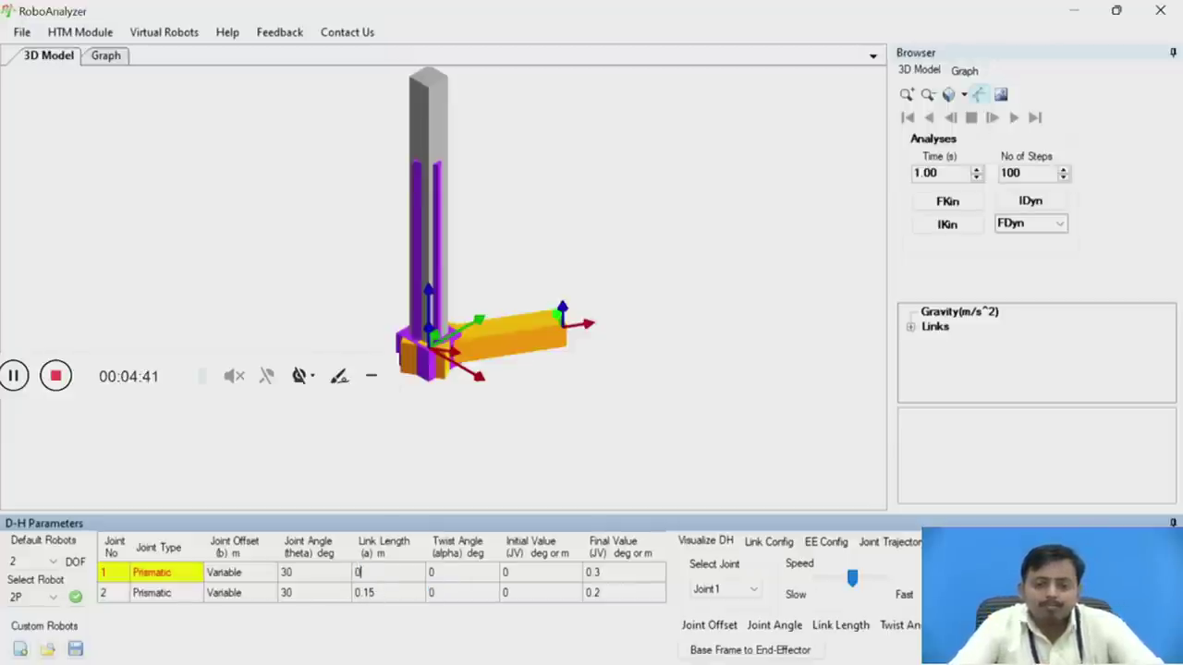
Step: Set the first joint's link length to 0.1 m and the final value of both prismatic joints to 0
{"action": "type", "text": "0.1"}
{"action": "key", "text": "Return"}
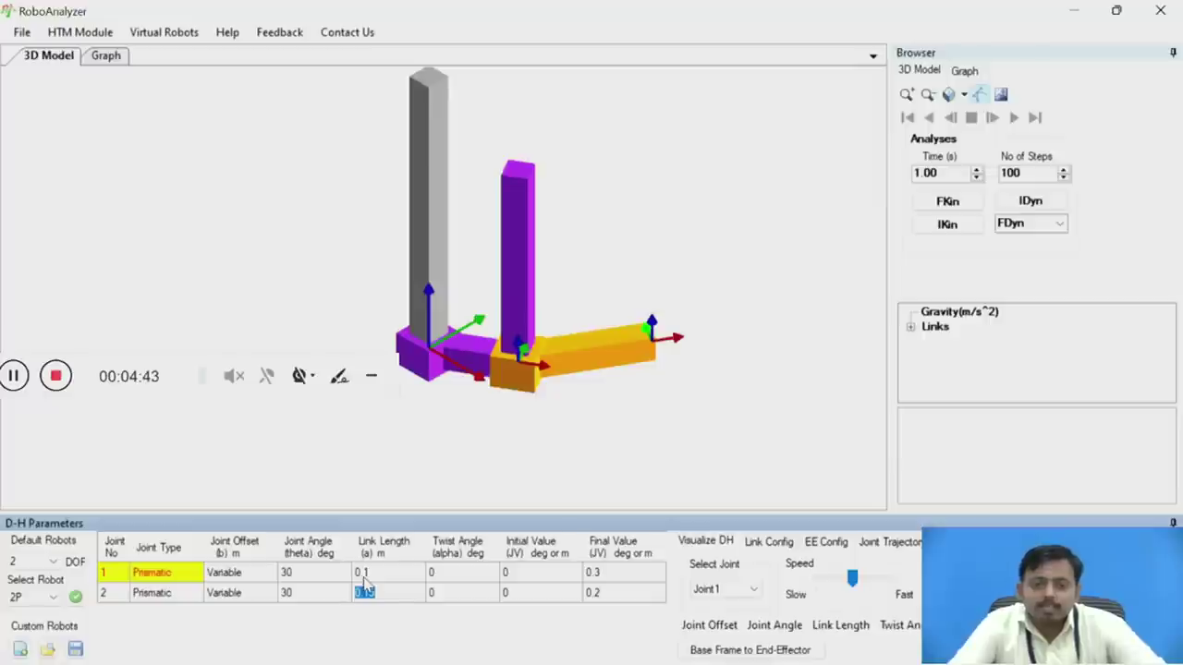
{"action": "left_click", "coordinate": [630, 574]}
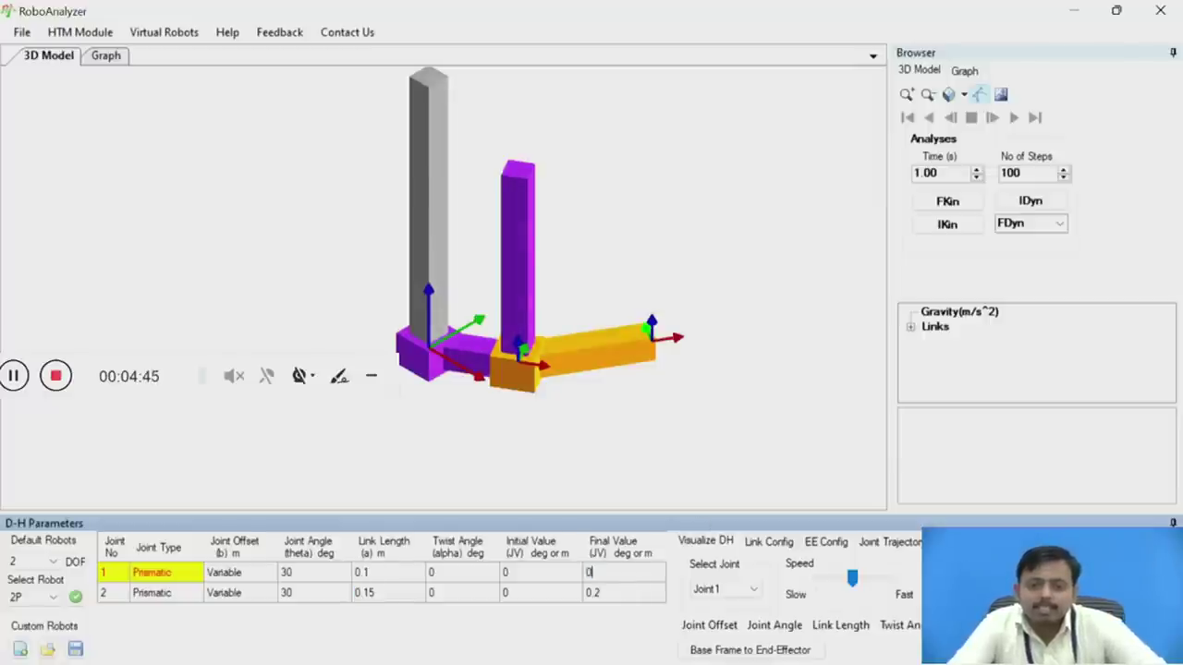
{"action": "type", "text": "0"}
{"action": "key", "text": "Return"}
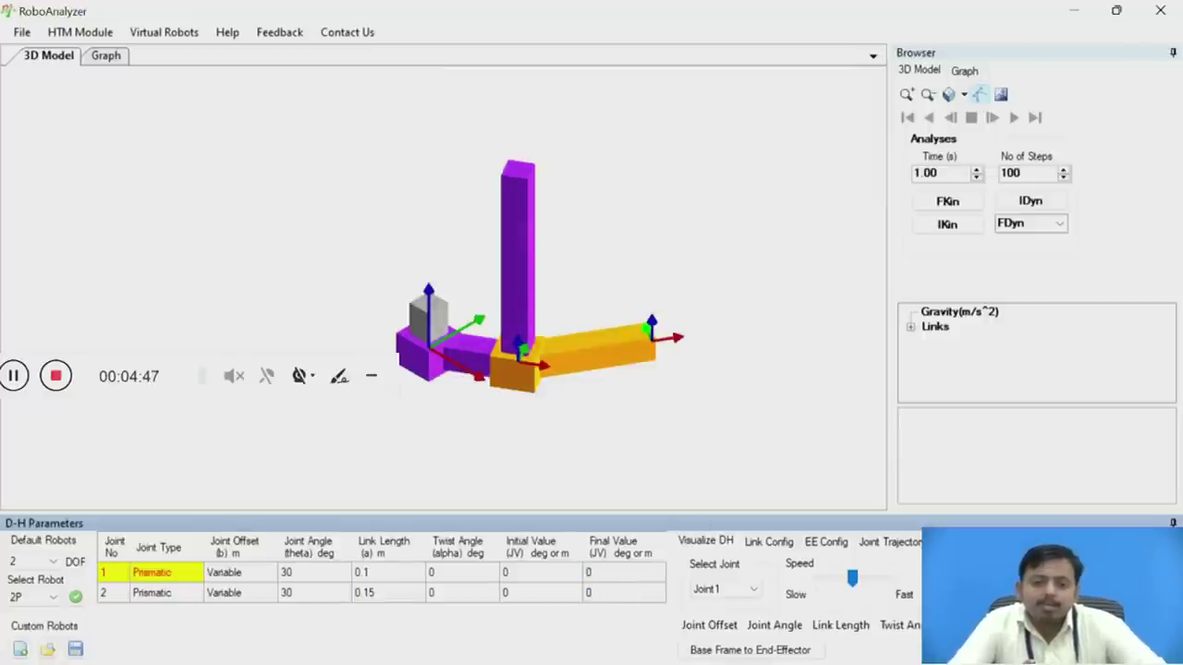
{"action": "left_click", "coordinate": [532, 596]}
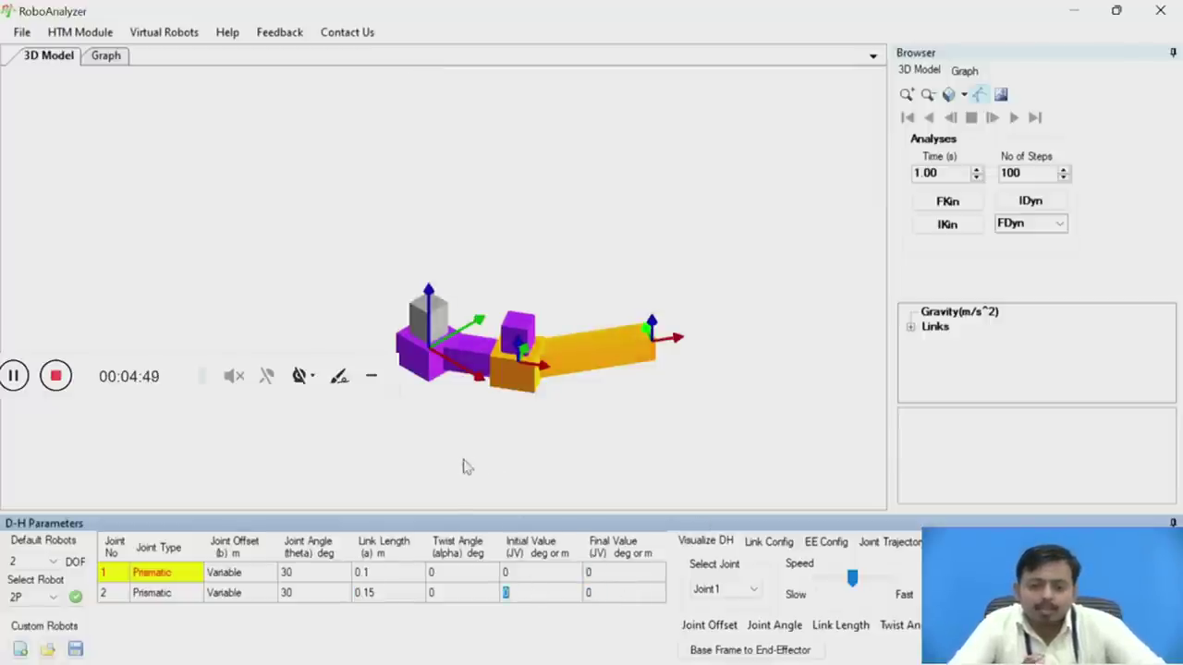
{"action": "left_click", "coordinate": [388, 592]}
{"action": "left_click", "coordinate": [298, 574]}
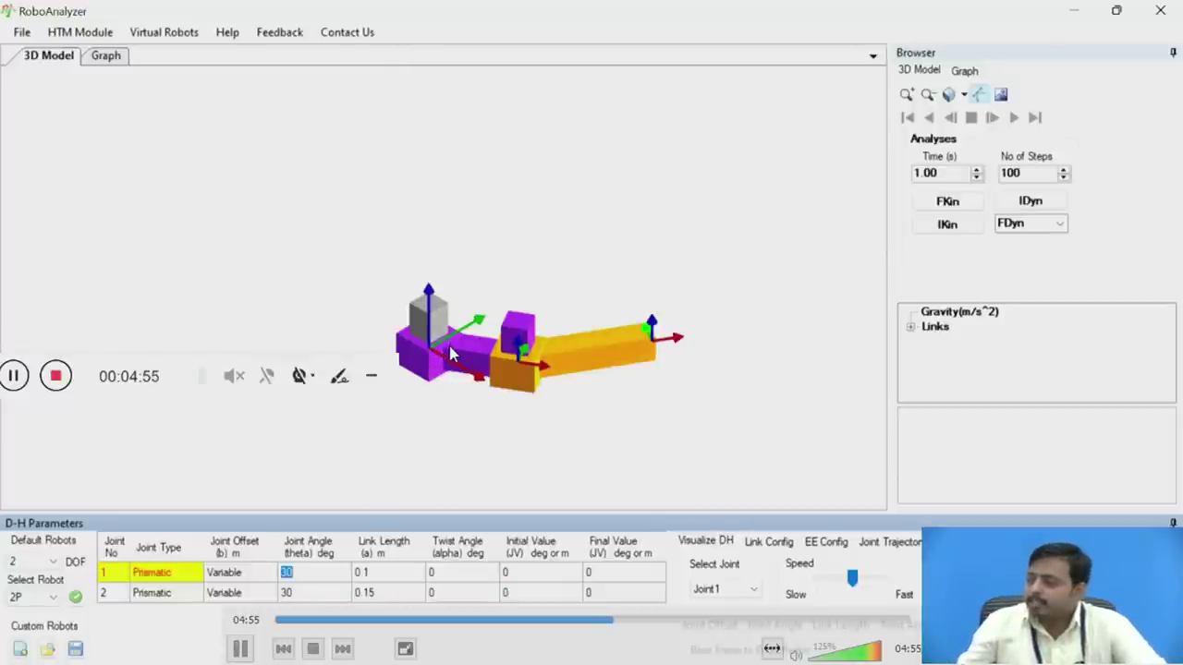
{"action": "left_click", "coordinate": [301, 595]}
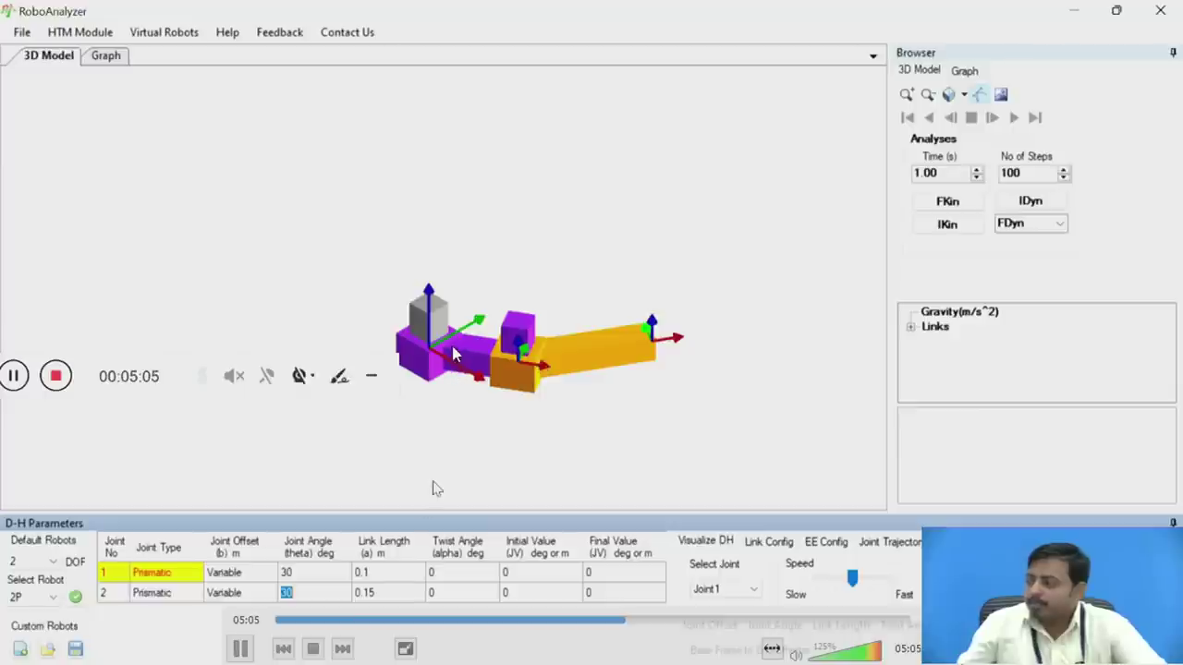
{"action": "left_click_drag", "start_coordinate": [462, 391], "coordinate": [509, 444]}
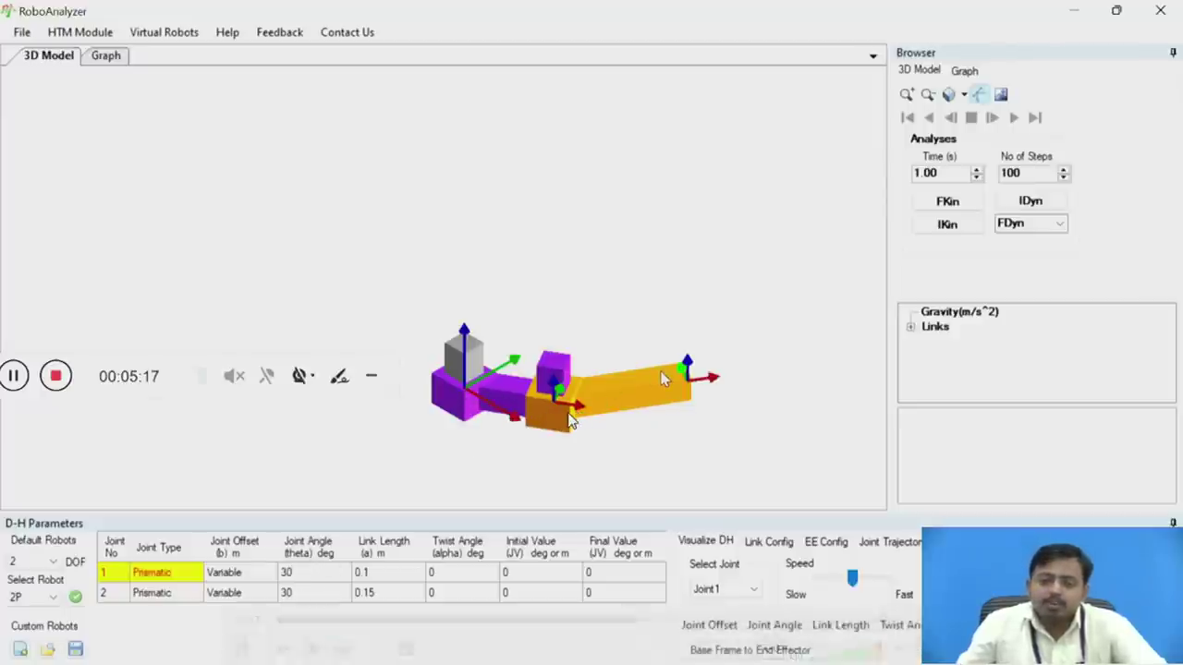
Step: Set the first joint's link length to 0.2 m on the 2P robot
{"action": "double_click", "coordinate": [362, 572]}
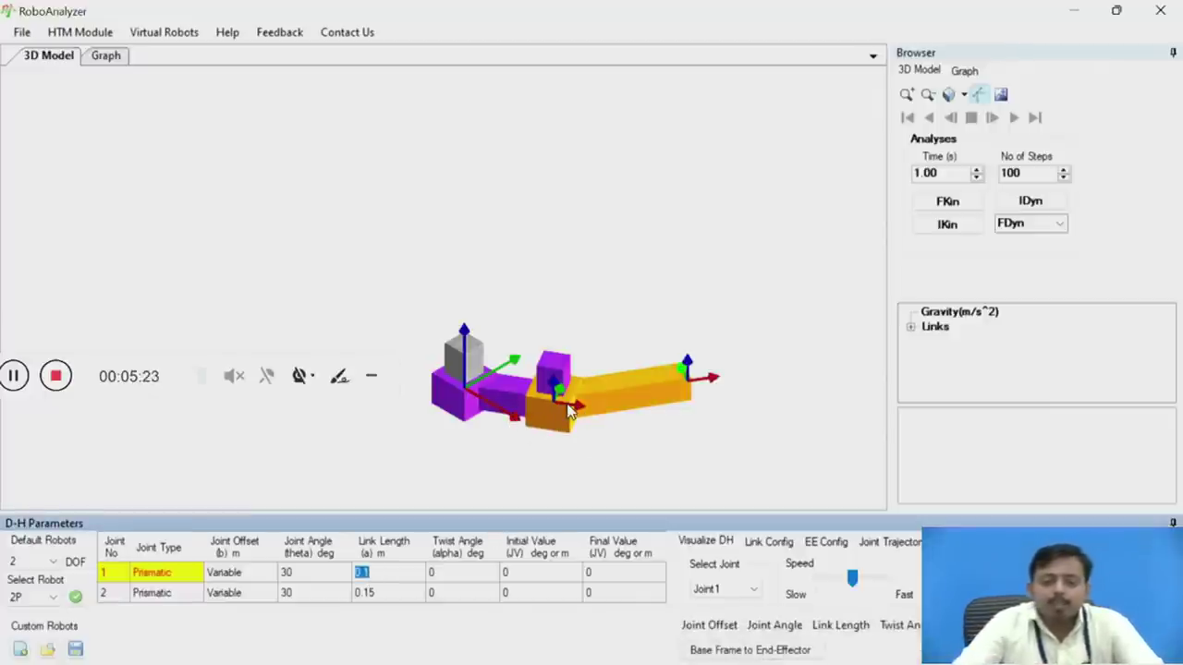
{"action": "type", "text": "9"}
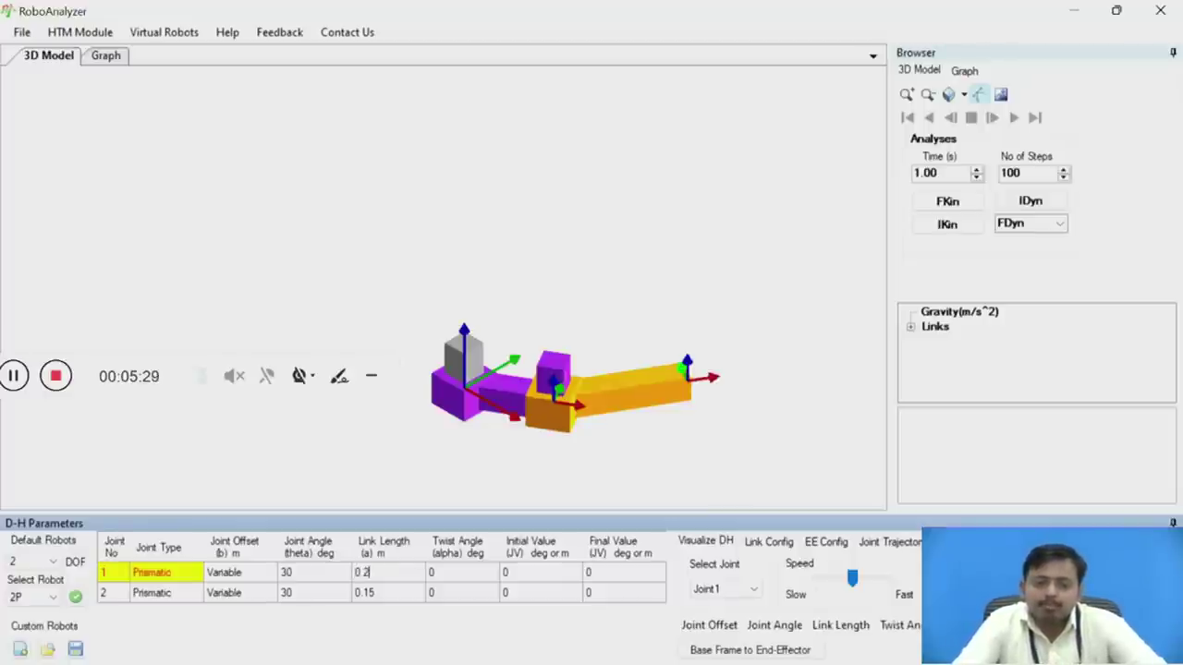
{"action": "key", "text": "Return"}
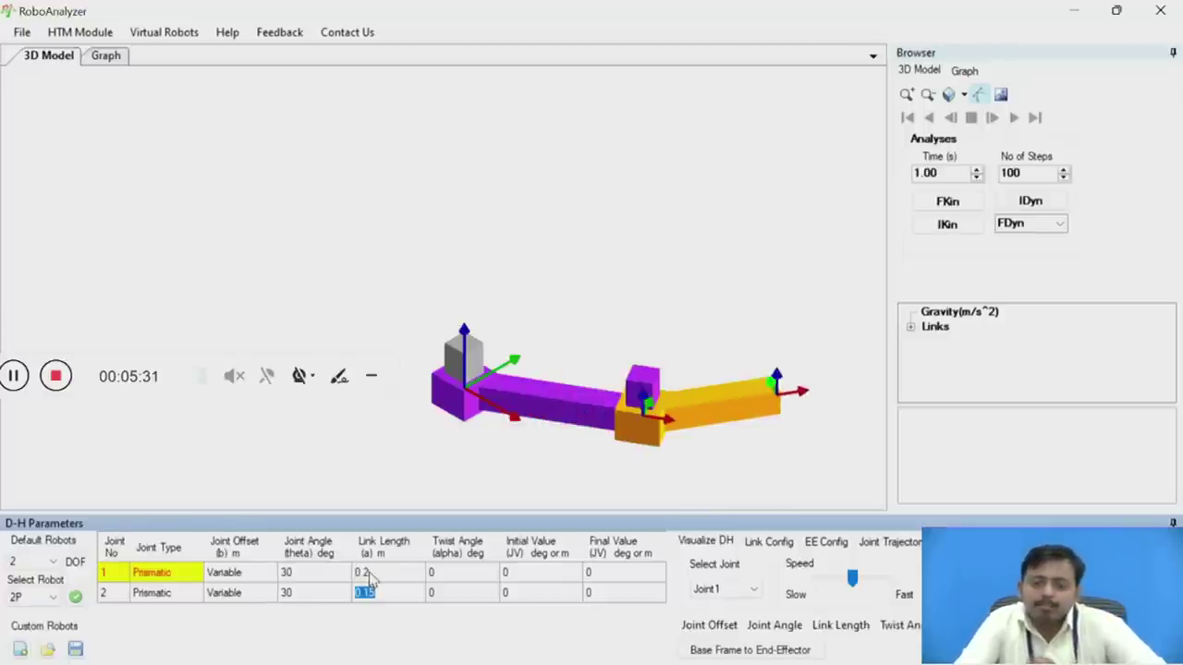
{"action": "middle_click_drag", "start_coordinate": [571, 418], "coordinate": [430, 287]}
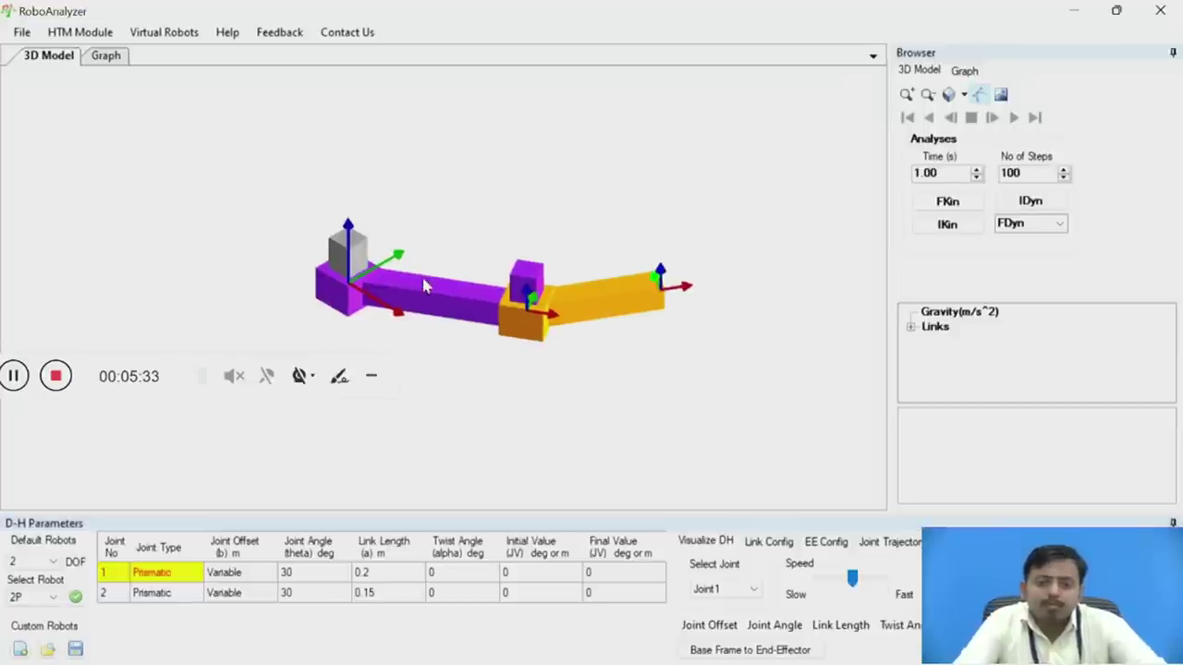
Step: Set the first prismatic joint's twist angle to 30 degrees
{"action": "left_click", "coordinate": [448, 577]}
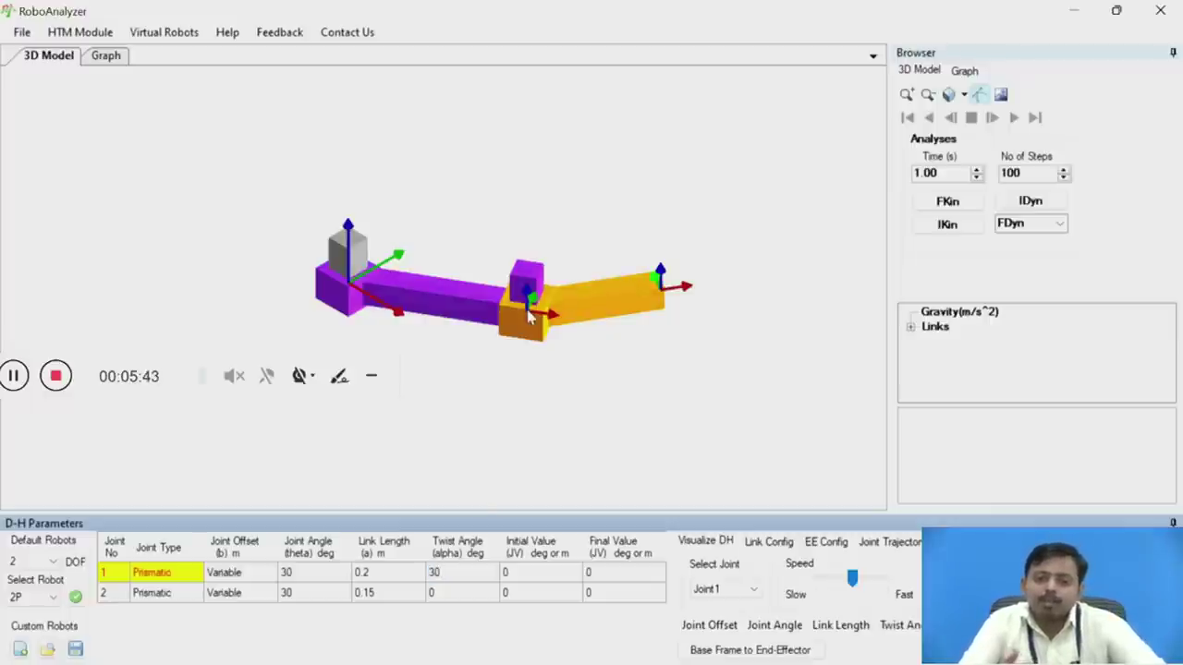
{"action": "key", "text": "Return"}
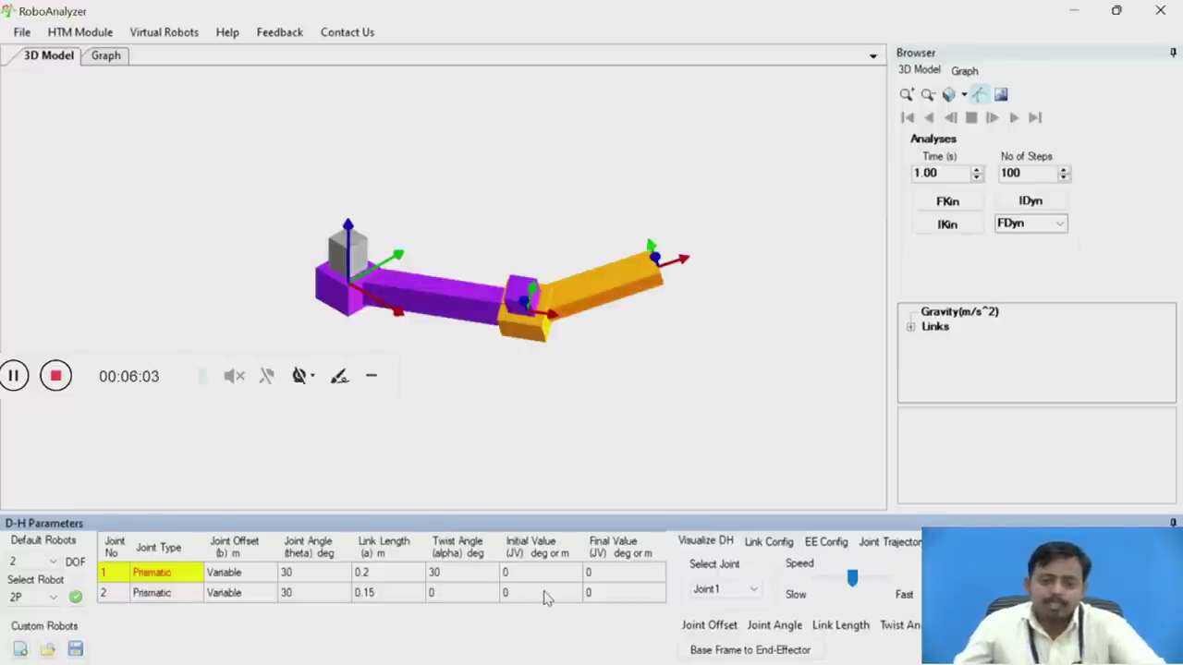
{"action": "mouse_move", "coordinate": [610, 306]}
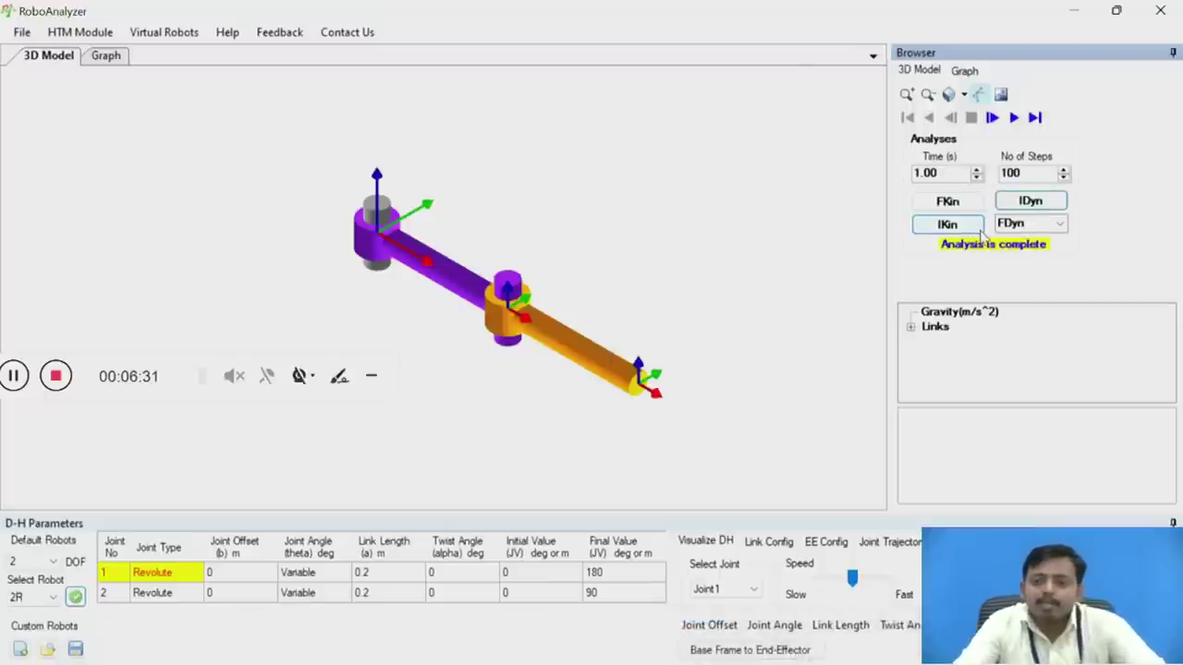
Step: Run the forward kinematics analysis (FKin) on the 2R robot
{"action": "left_click", "coordinate": [1061, 224]}
{"action": "left_click", "coordinate": [1061, 223]}
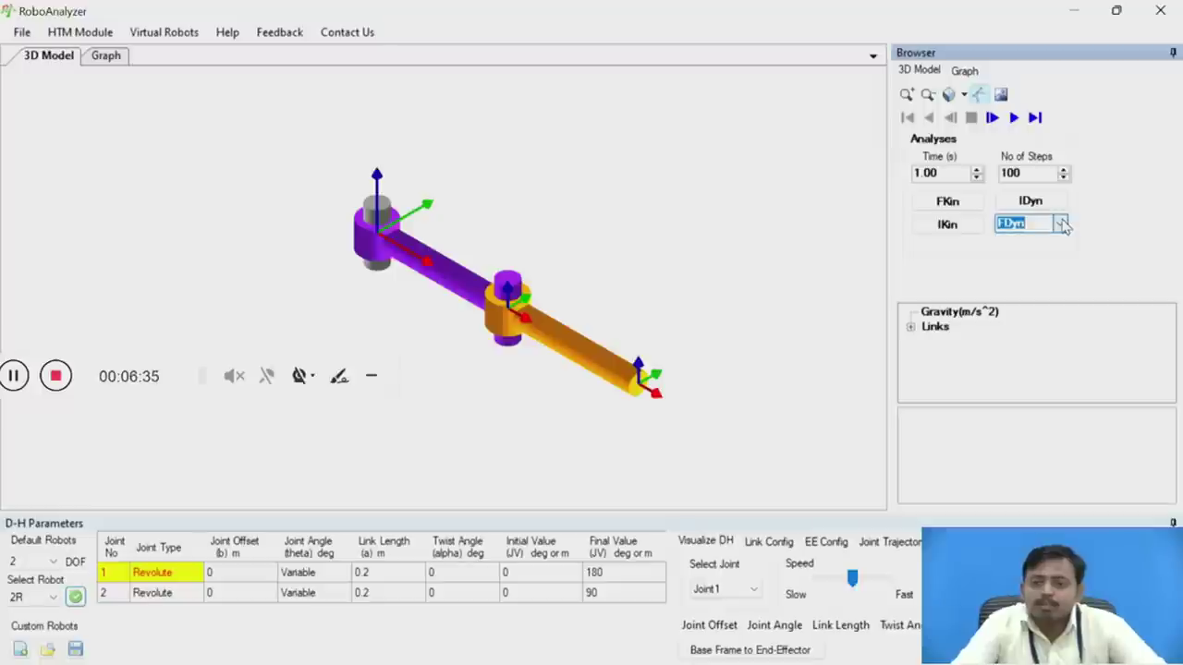
{"action": "left_click", "coordinate": [928, 212]}
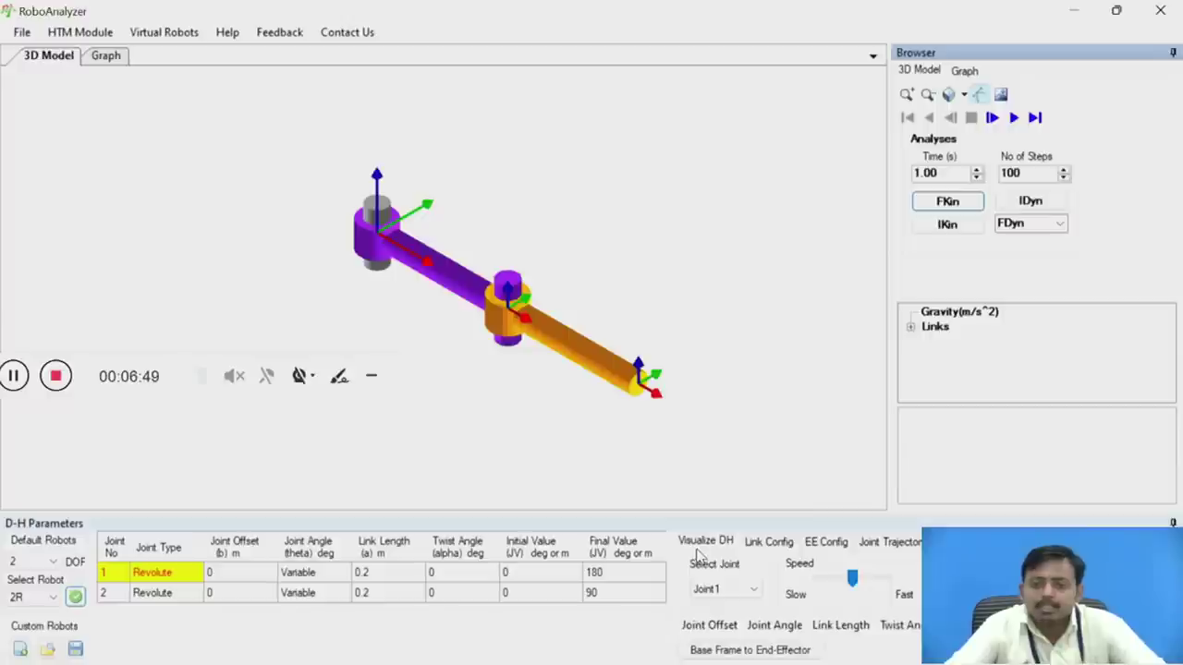
Step: Display the link configuration matrix of Link1 relative to the previous link frame
{"action": "left_click", "coordinate": [766, 546]}
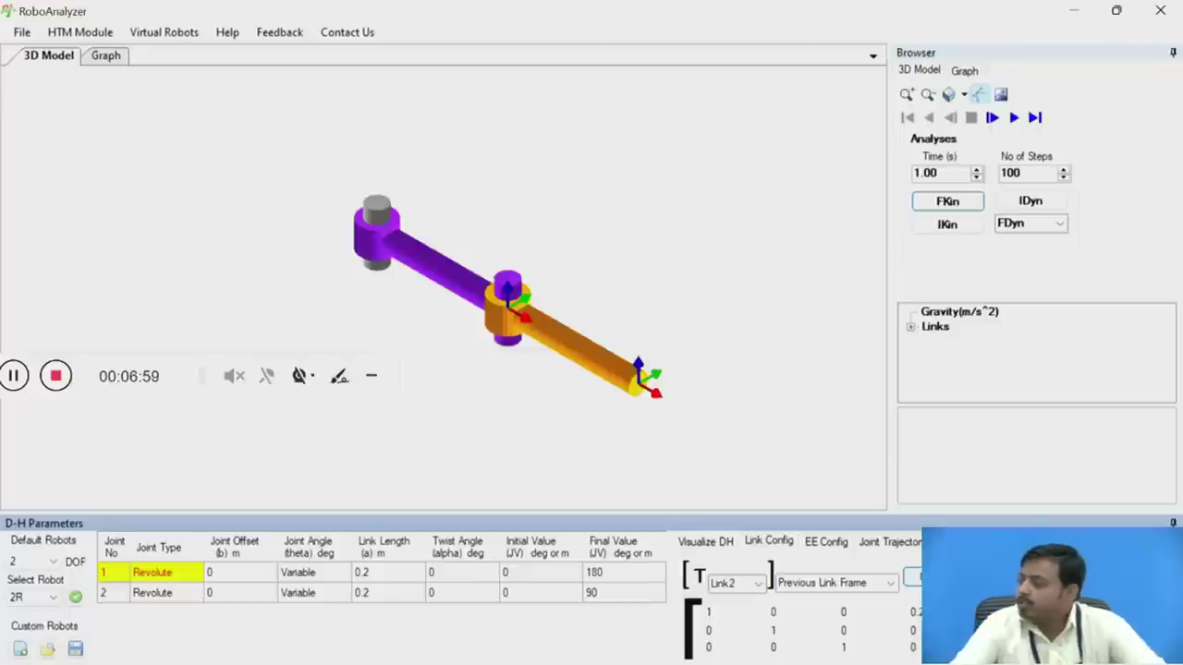
{"action": "left_click", "coordinate": [756, 587]}
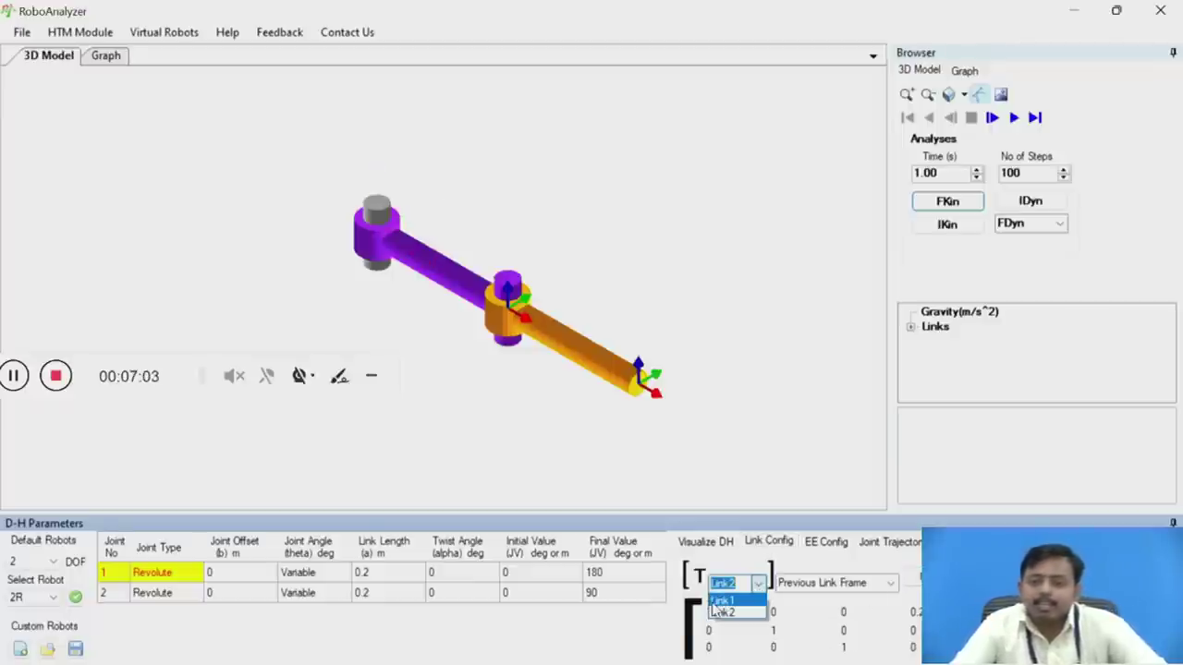
{"action": "left_click", "coordinate": [717, 600]}
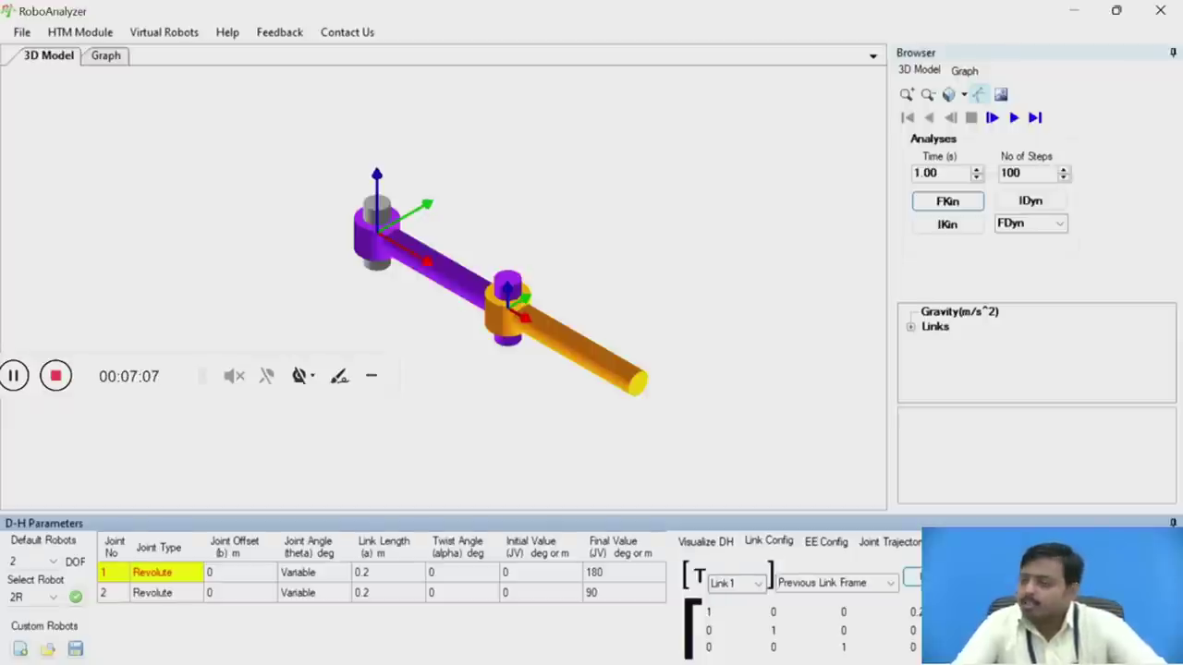
Step: Exit full-screen playback in VLC media player and seek through the video section on the 2R robot's joint motion and end-effector configuration
{"action": "double_click", "coordinate": [678, 222]}
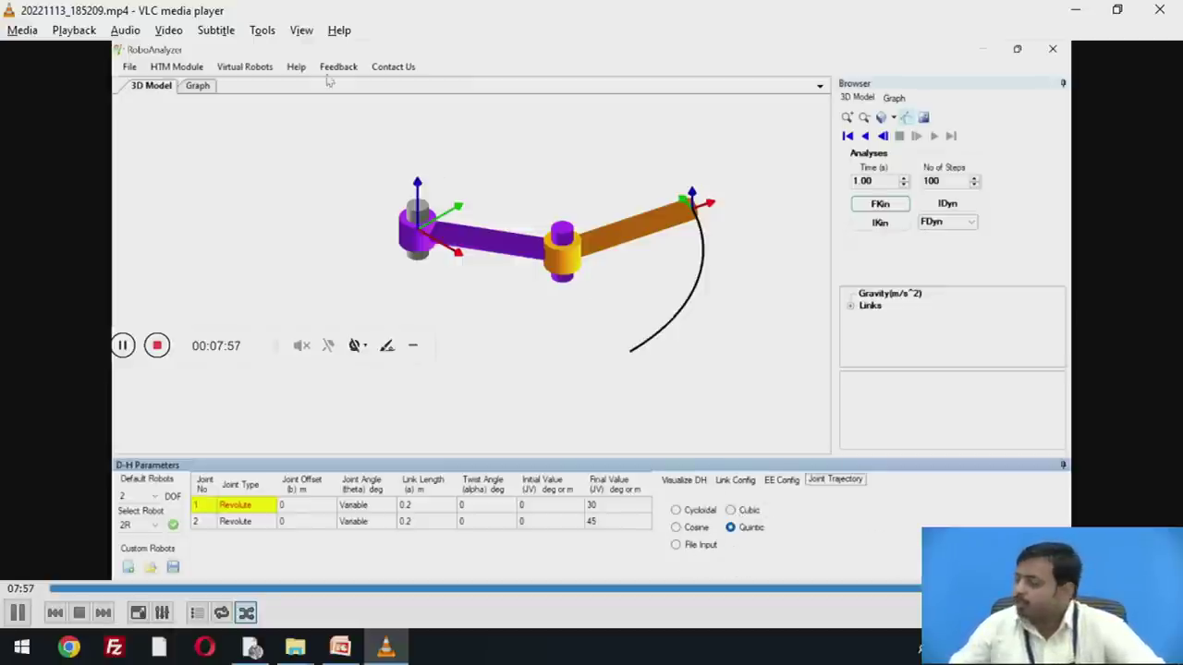
{"action": "left_click", "coordinate": [933, 588]}
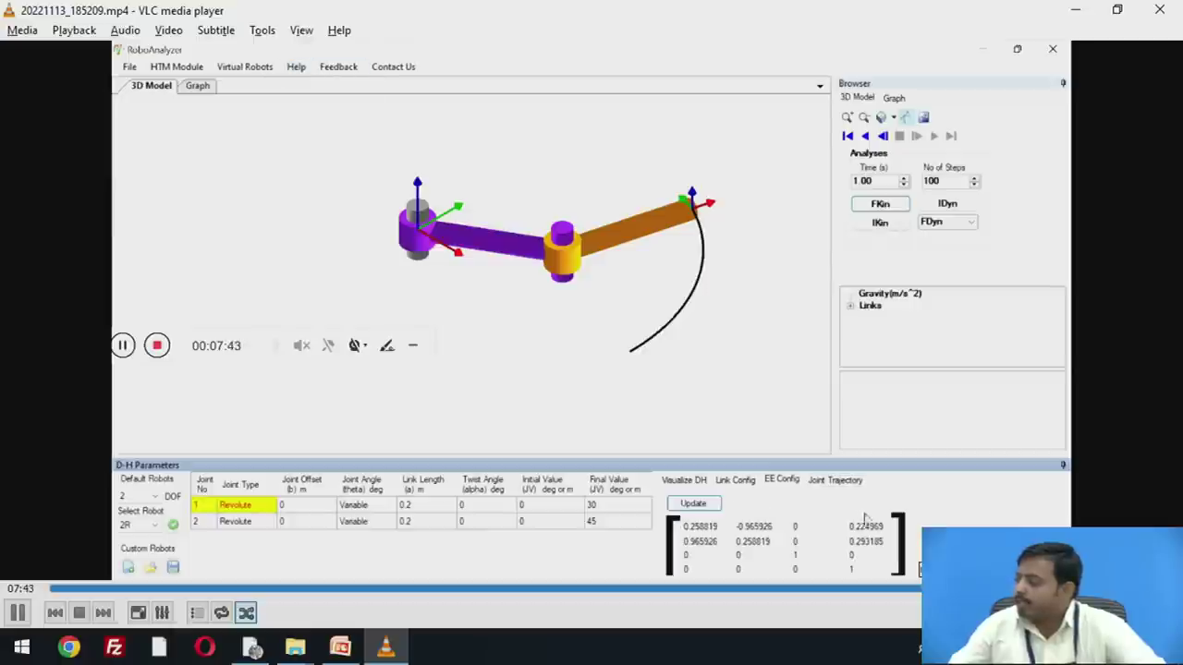
{"action": "left_click", "coordinate": [918, 588]}
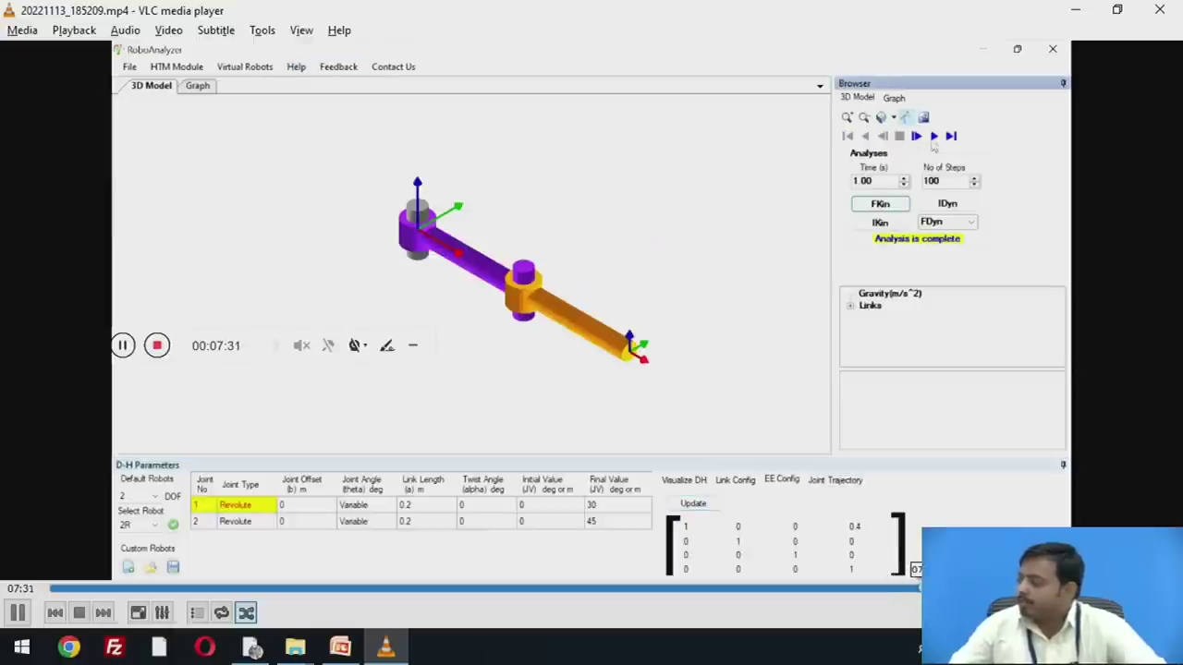
{"action": "left_click", "coordinate": [914, 588]}
{"action": "left_click", "coordinate": [906, 588]}
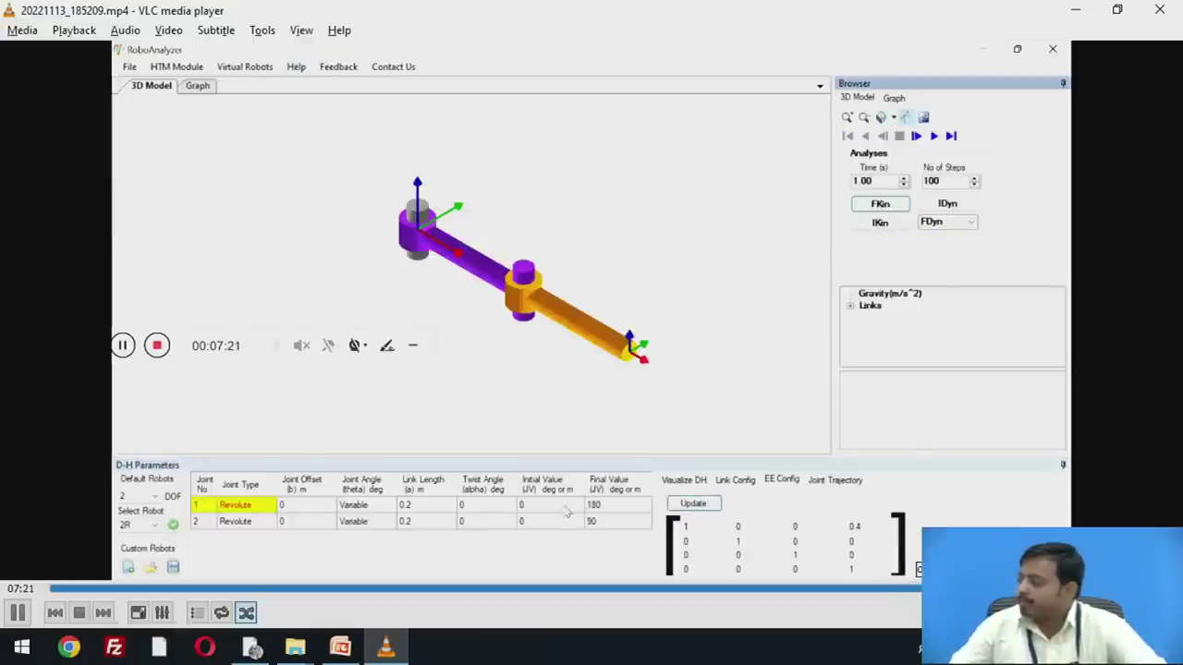
{"action": "left_click", "coordinate": [917, 587]}
{"action": "left_click", "coordinate": [919, 588]}
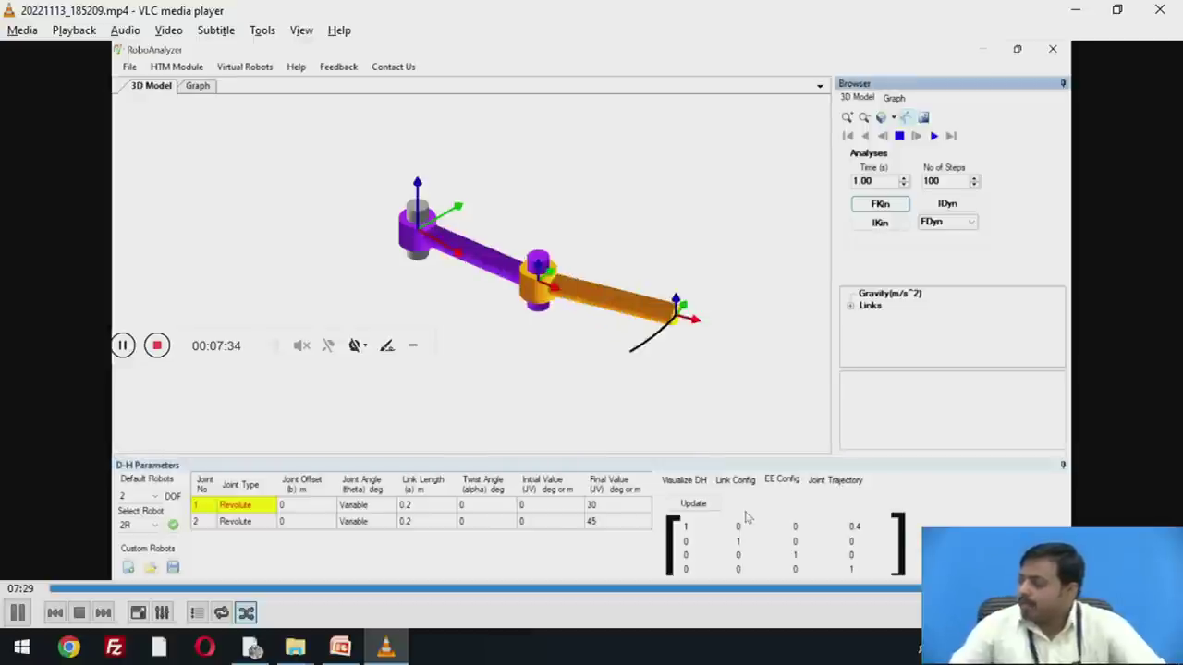
{"action": "left_click", "coordinate": [931, 588]}
{"action": "key", "text": "alt+Right"}
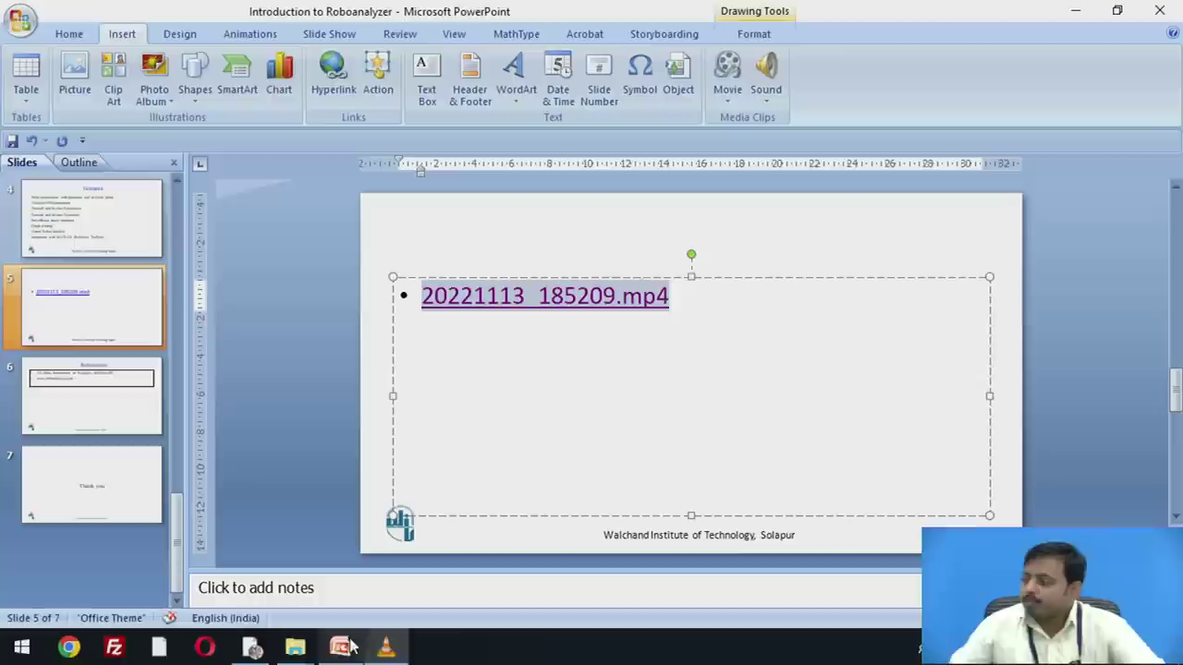
Step: Switch to the PowerPoint presentation, start the slide show from slide 5 and advance to the References slide
{"action": "left_click", "coordinate": [349, 648]}
{"action": "key", "text": "shift+F5"}
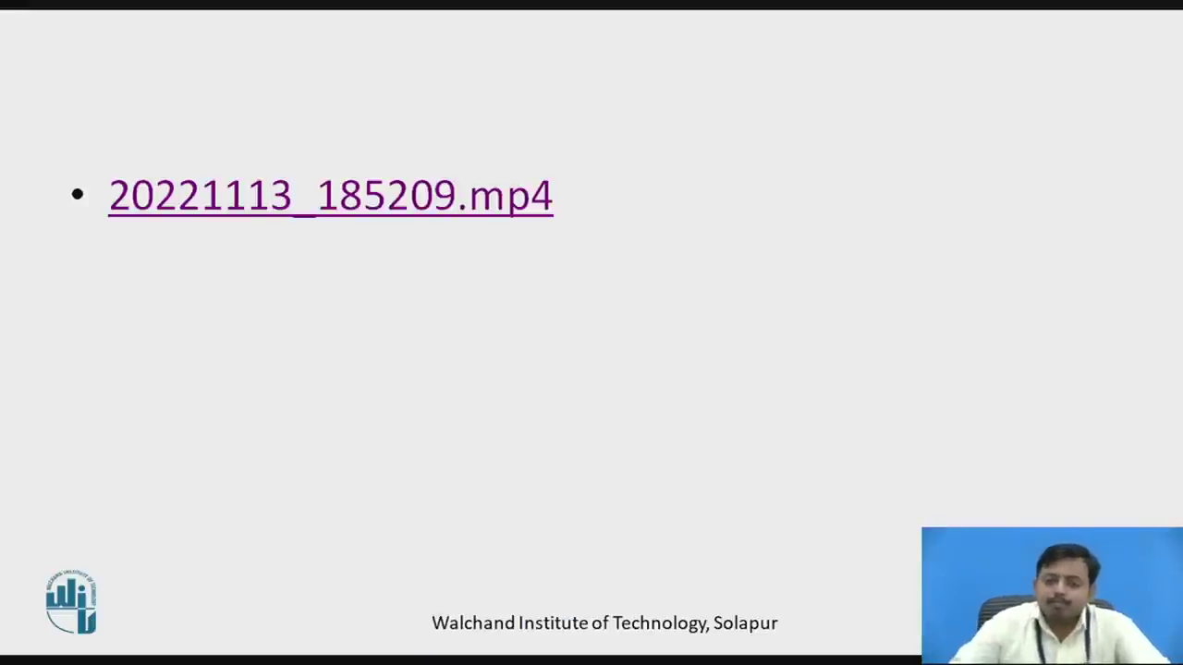
{"action": "key", "text": "Right"}
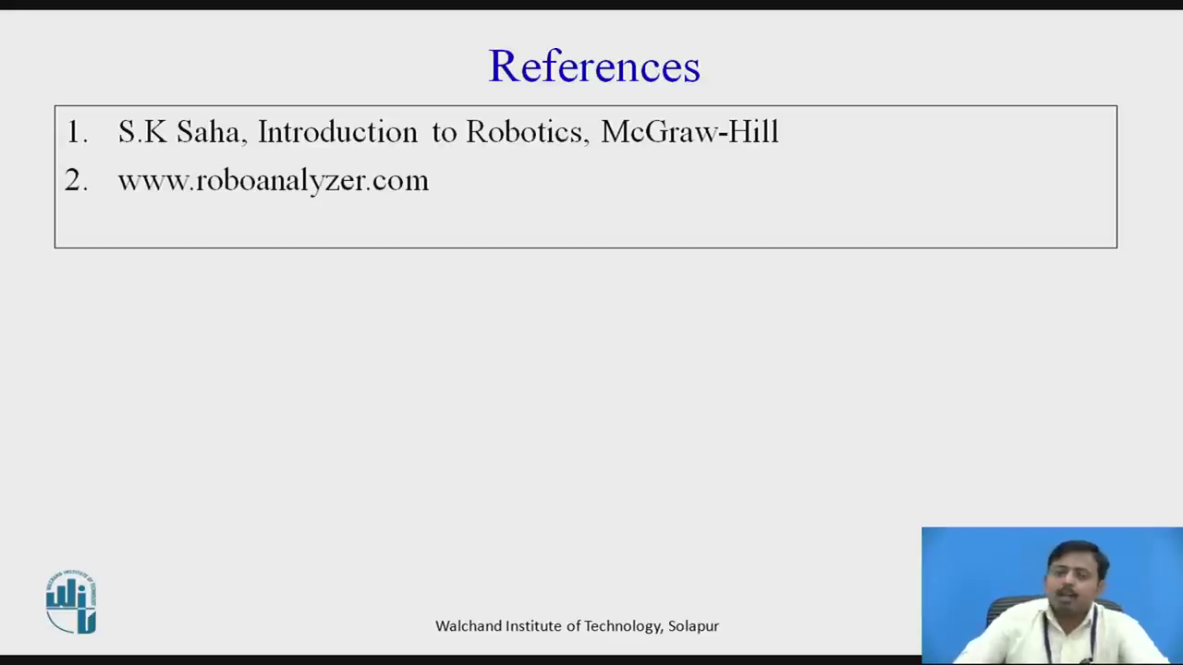